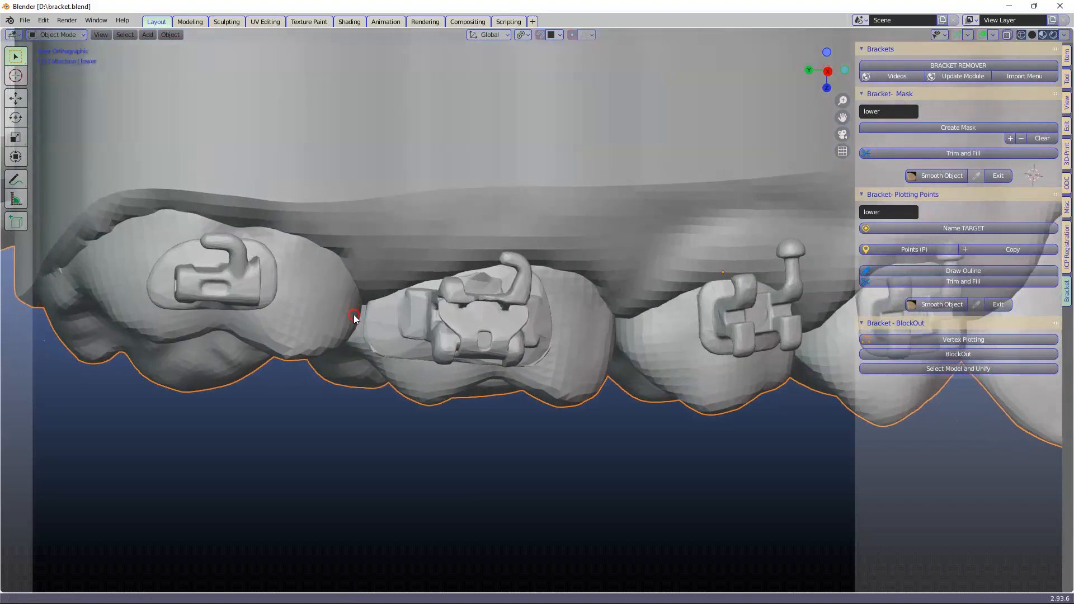
- Start a Vertex Plotting block-out shape at the upper-left corner of the rearmost molar bracket
middle_click_drag(353, 315, 531, 330, "shift")
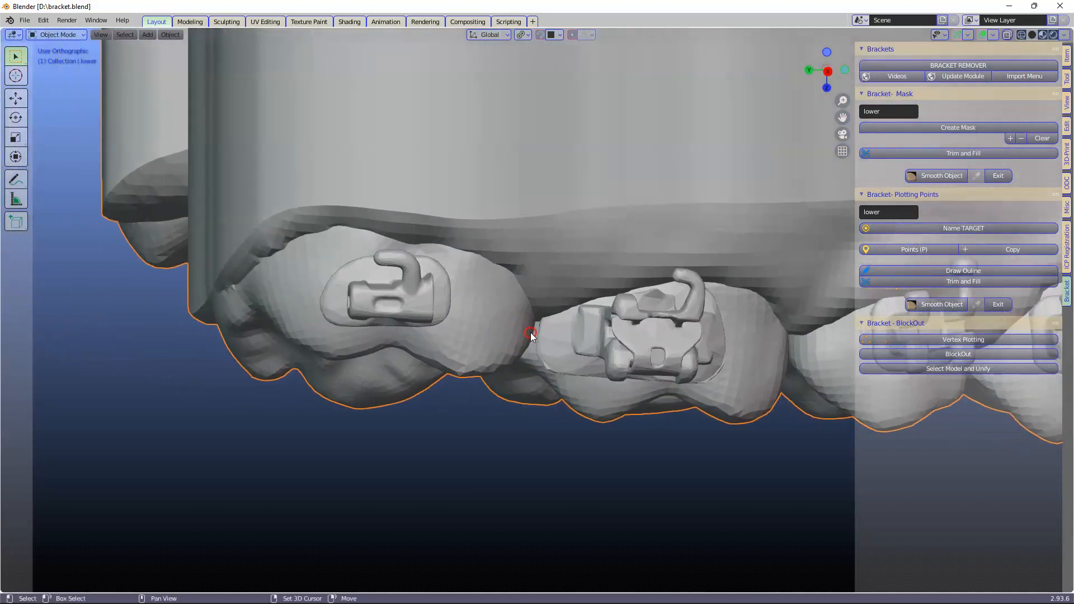
scroll(500, 327, "down", 1)
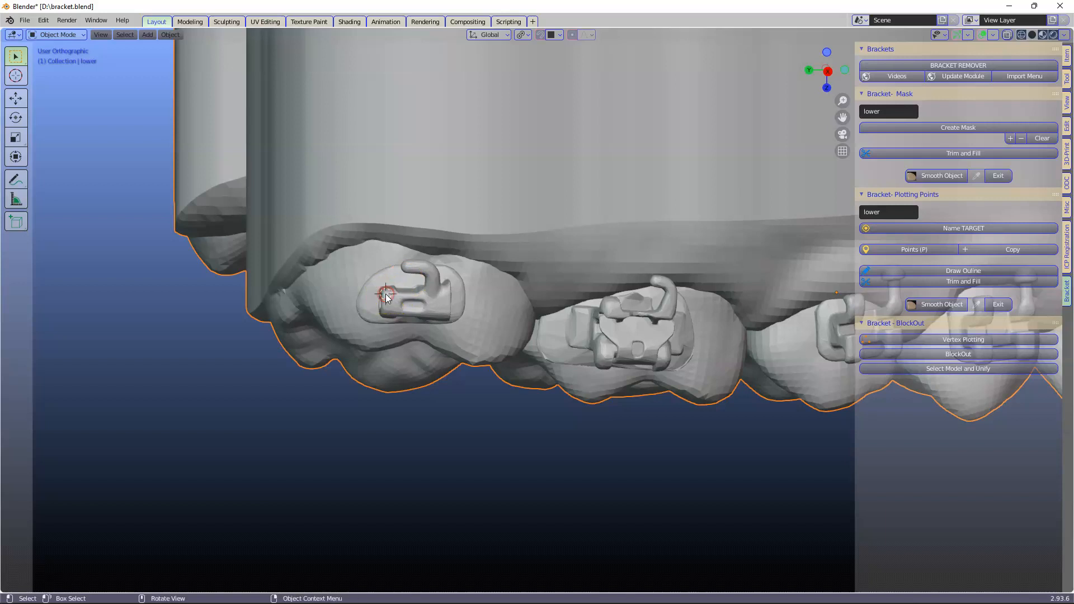
left_click(953, 342)
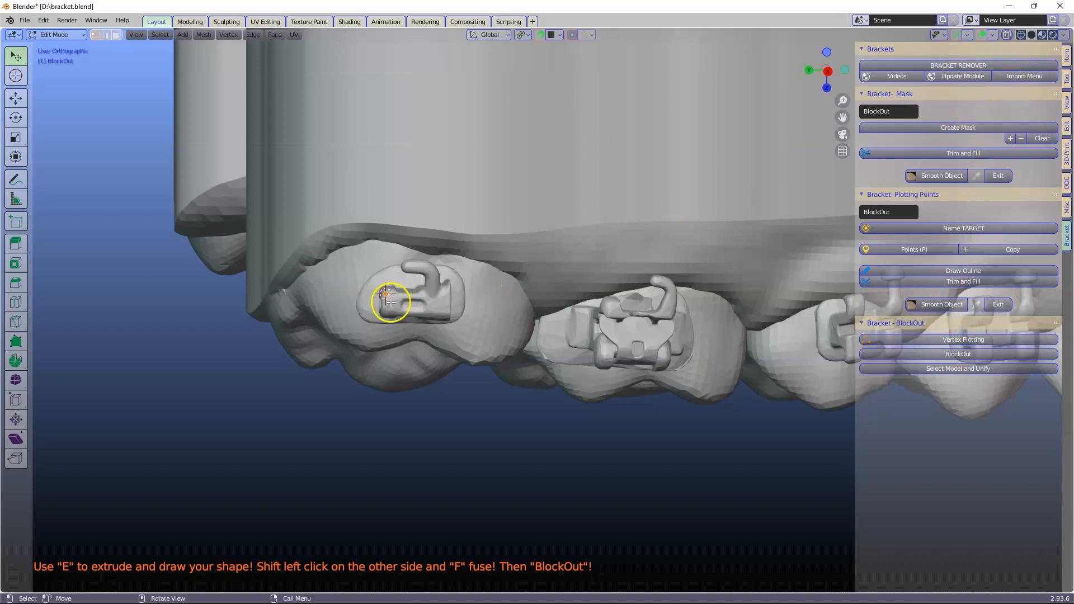
- Extrude vertices around the hook and body of the rearmost molar bracket and close the outline at its starting vertex
key("e")
left_click(405, 267)
key("e")
left_click(430, 268)
key("e")
left_click(447, 295)
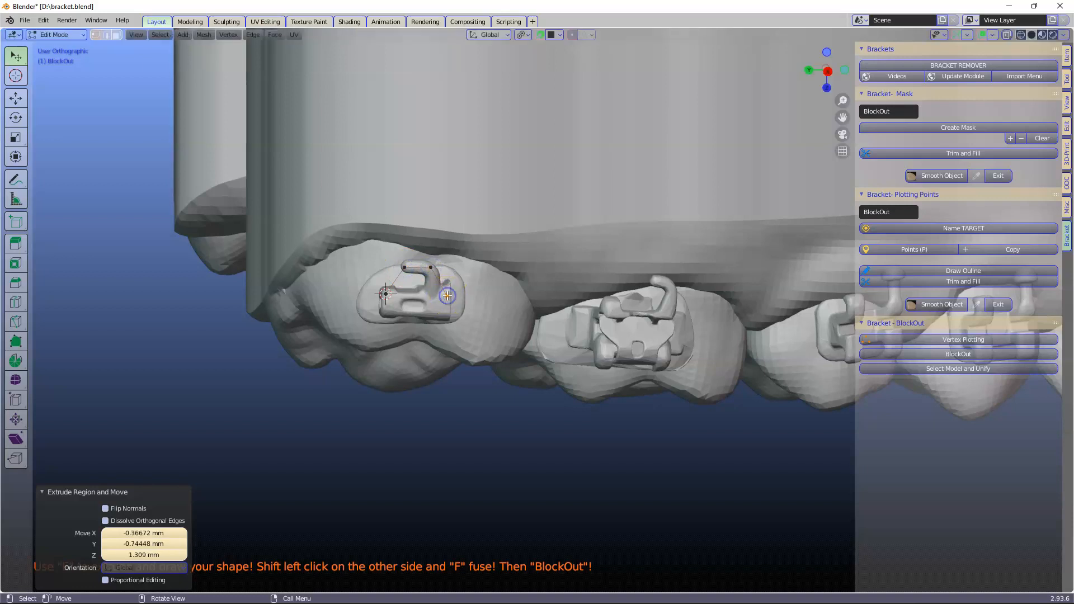
key("e")
left_click(448, 314)
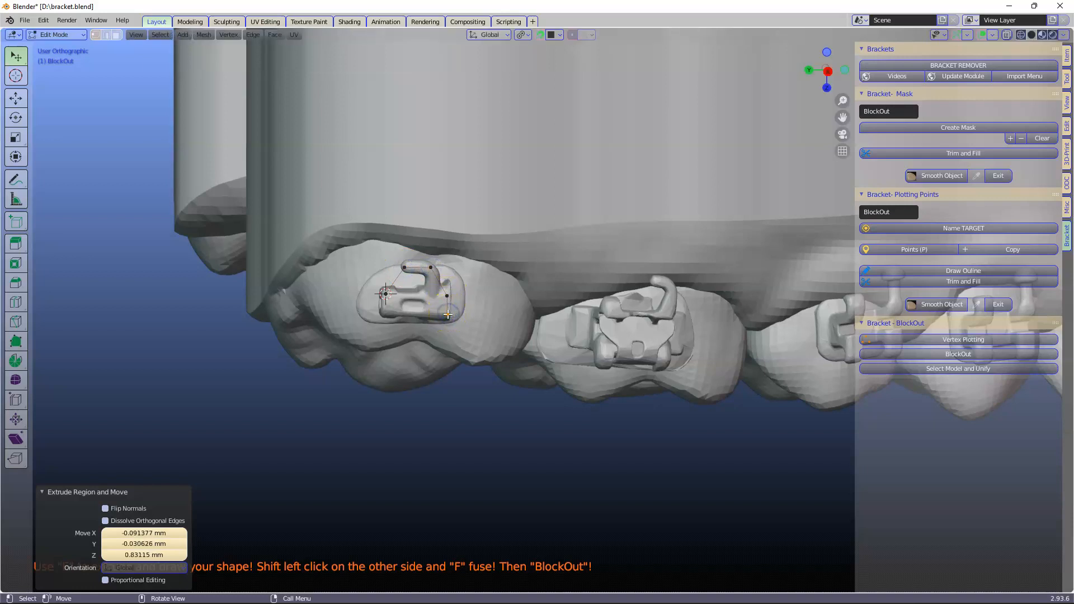
key("e")
left_click(387, 312)
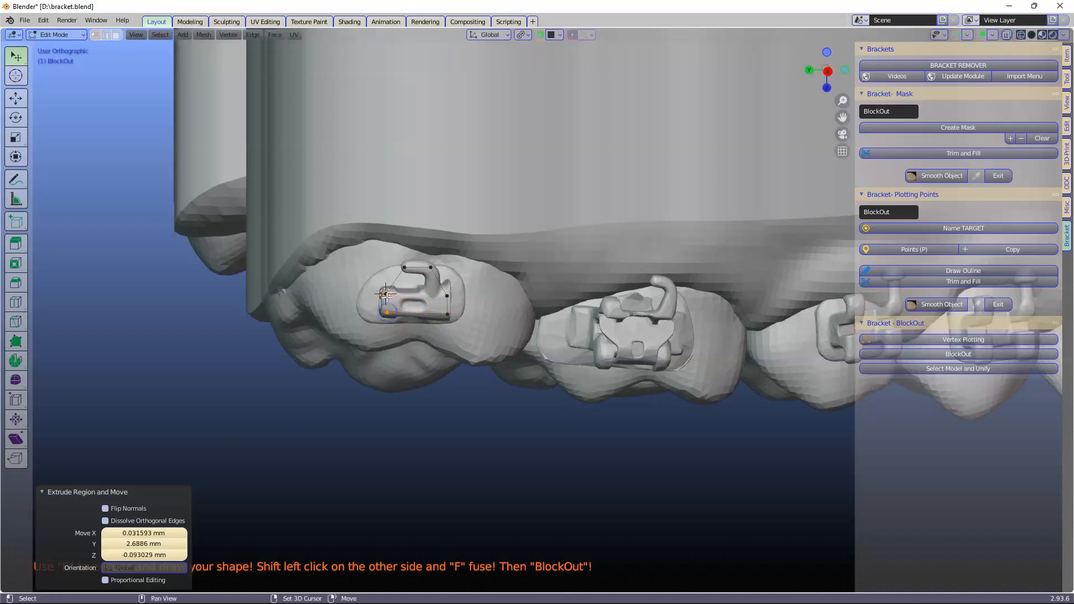
left_click(386, 294, "shift")
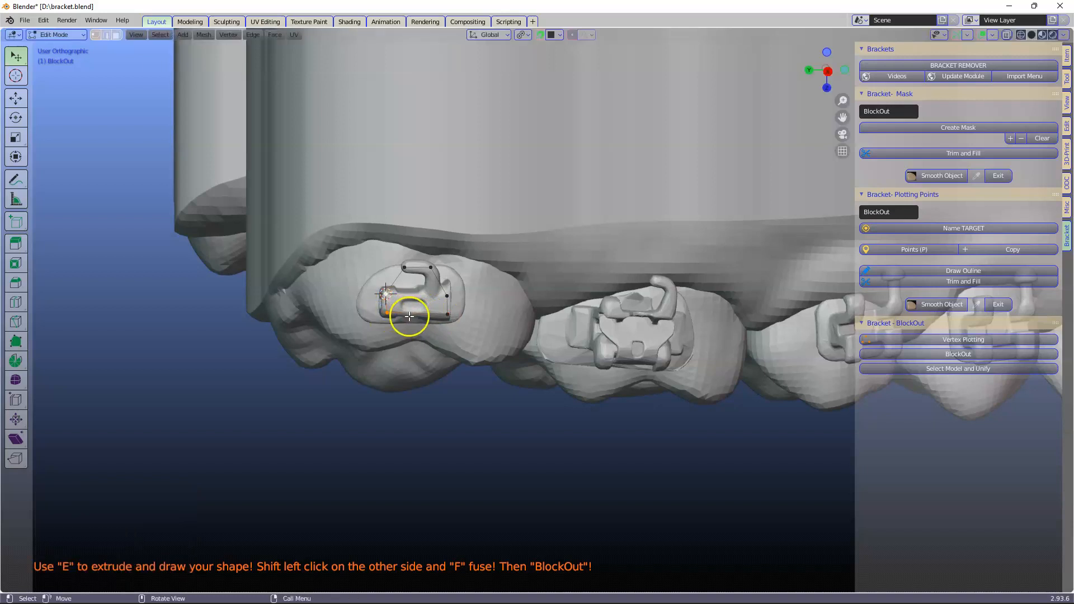
- Generate the BlockOut solid from the outline on the rearmost molar bracket and inspect it
scroll(410, 317, "up", 4)
middle_click_drag(408, 314, 532, 312)
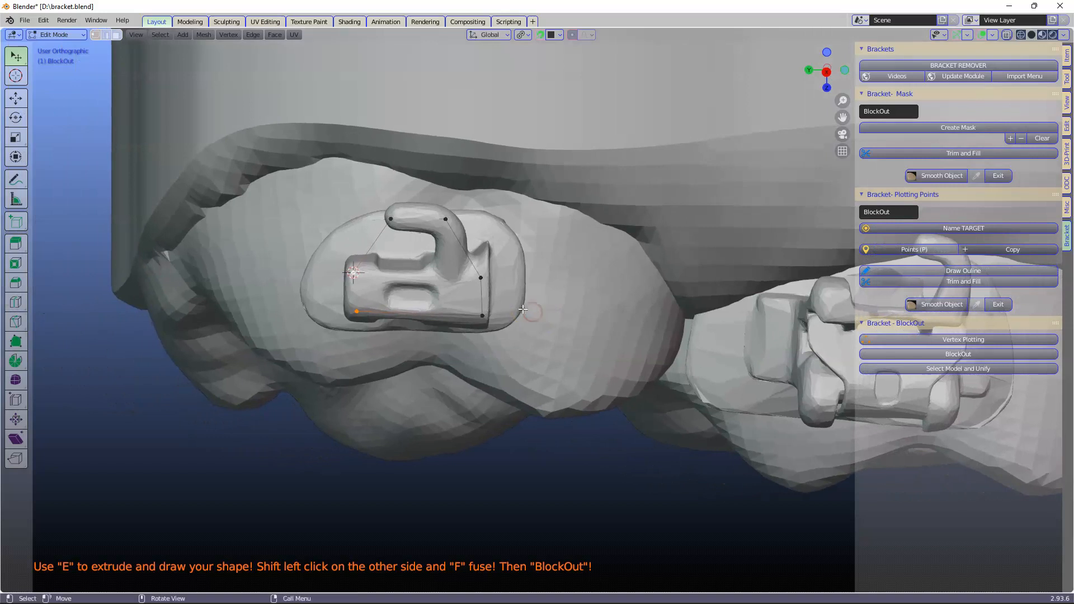
middle_click_drag(498, 241, 497, 241)
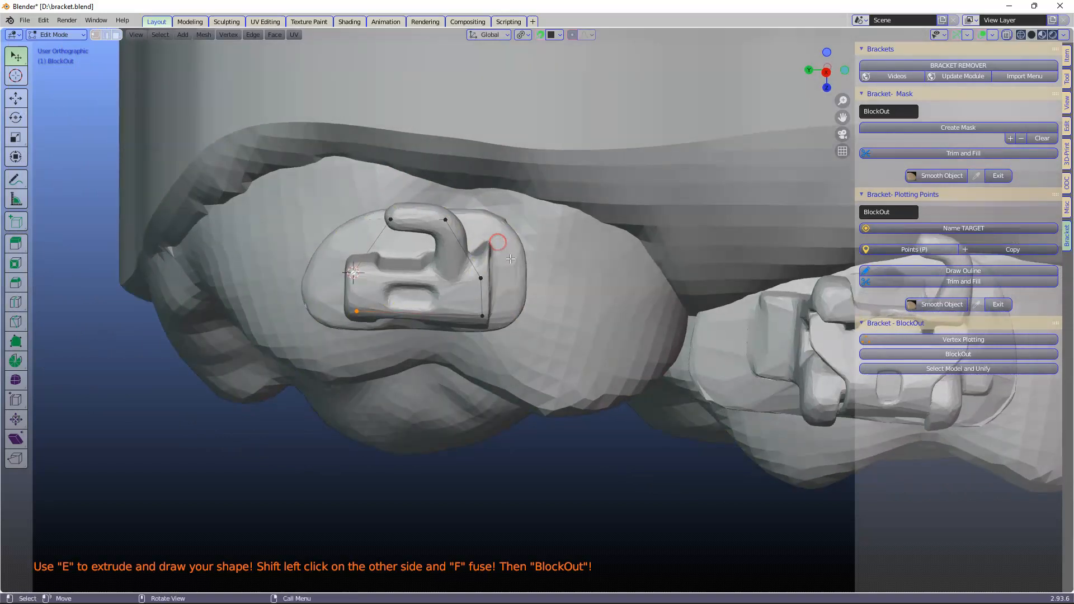
scroll(523, 272, "up", 3)
scroll(546, 339, "up", 1)
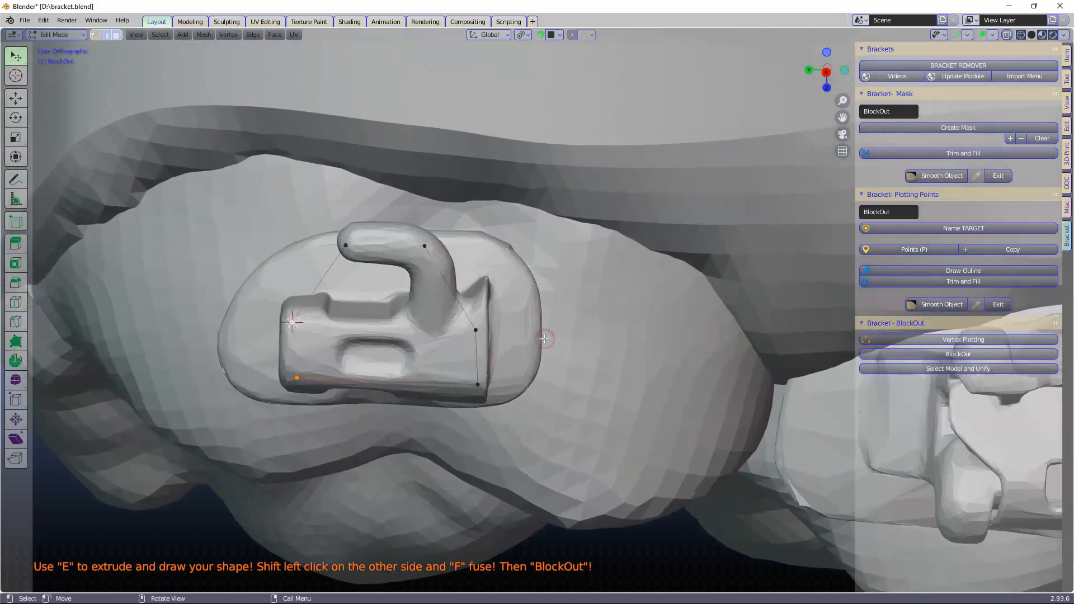
left_click(952, 354)
middle_click_drag(420, 300, 358, 300)
scroll(360, 303, "down", 4)
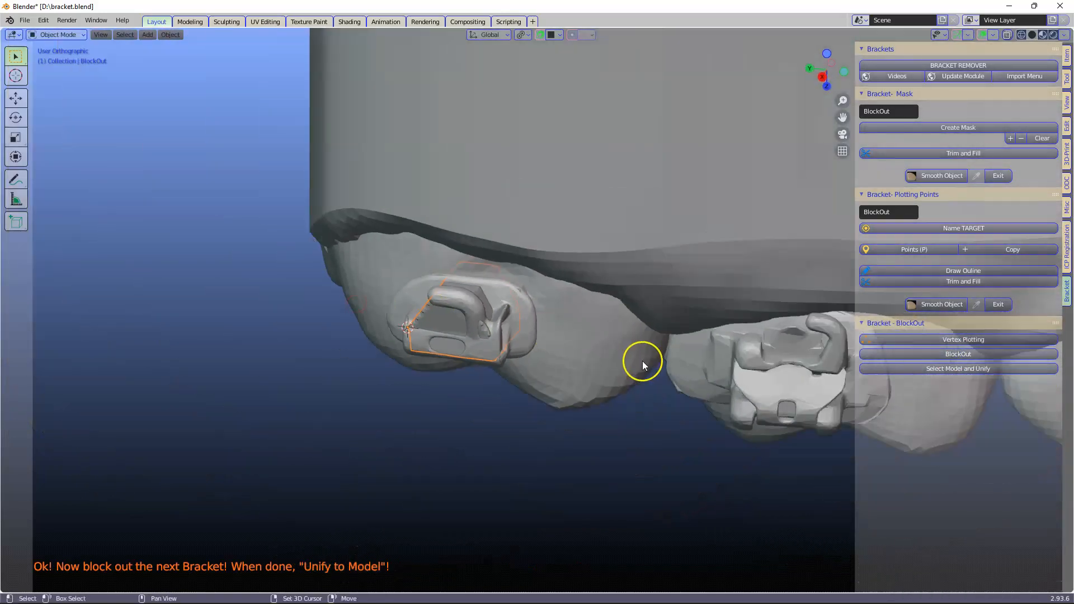
- Select the lower model and start a new Vertex Plotting shape at the upper-left corner of the second molar bracket
middle_click_drag(642, 361, 367, 322, "shift")
middle_click_drag(516, 358, 520, 323)
left_click(521, 324)
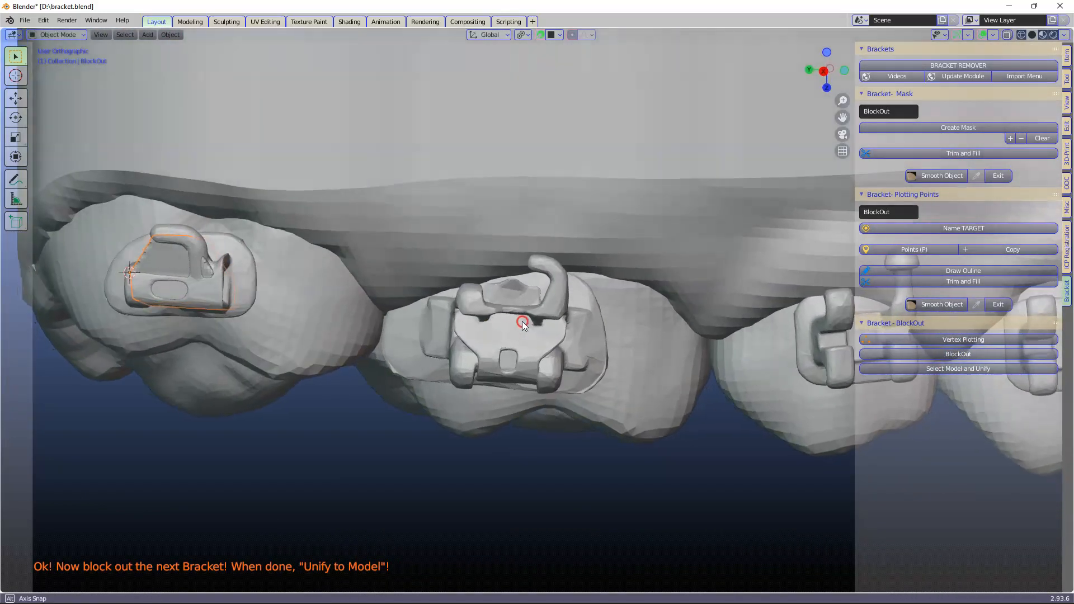
right_click(469, 298, "shift")
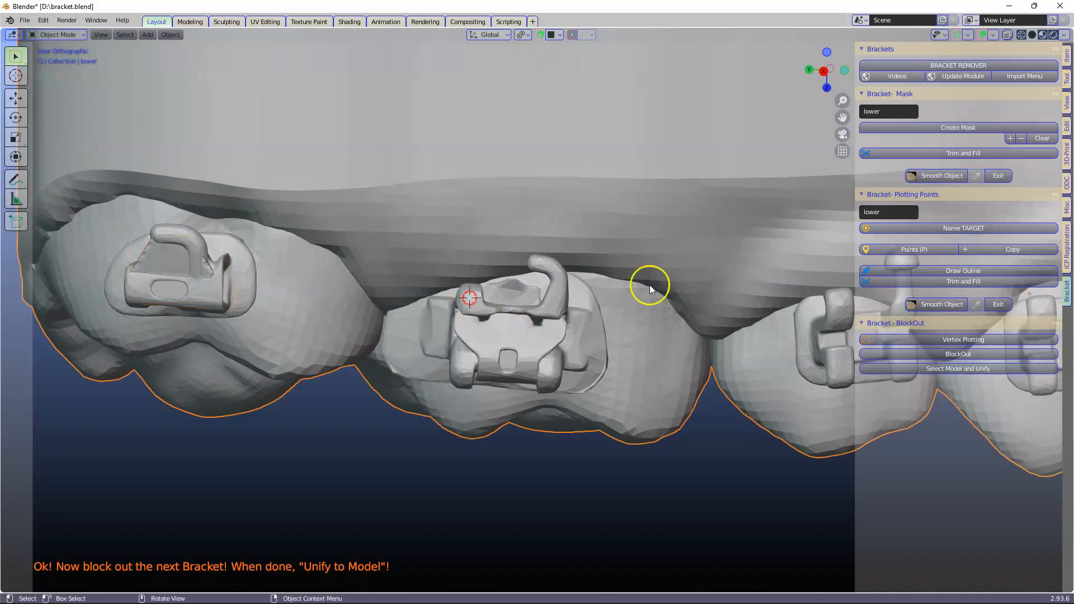
left_click(961, 340)
- Extrude vertices around the hook and lower wings of the second molar bracket and close the outline at its starting vertex
key("e")
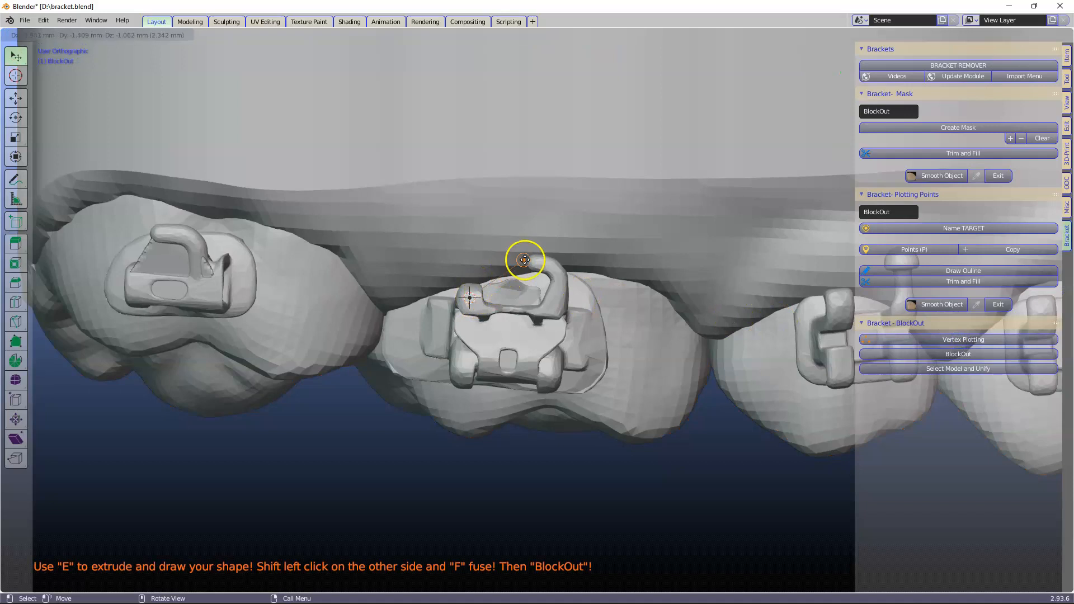
left_click(538, 260)
key("e")
left_click(562, 278)
key("e")
left_click(557, 313)
key("e")
left_click(552, 369)
key("e")
left_click(465, 364)
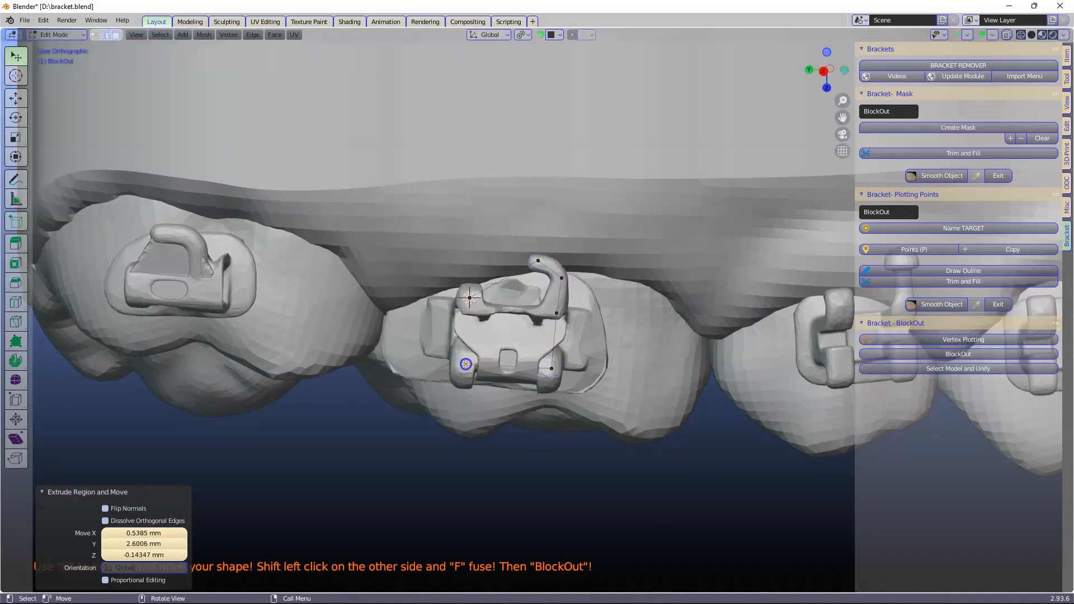
left_click(469, 307, "shift")
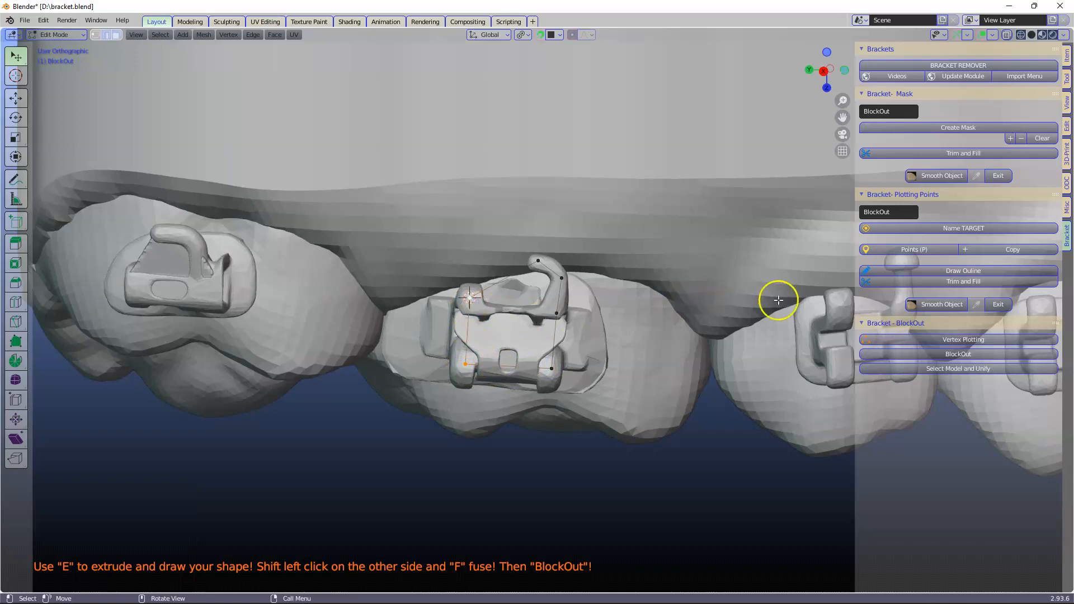
- Generate the BlockOut solid from the second molar bracket's outline and inspect how it fills the bracket
left_click(929, 355)
middle_click_drag(526, 354, 555, 252)
middle_click_drag(505, 294, 475, 376)
scroll(504, 365, "up", 5)
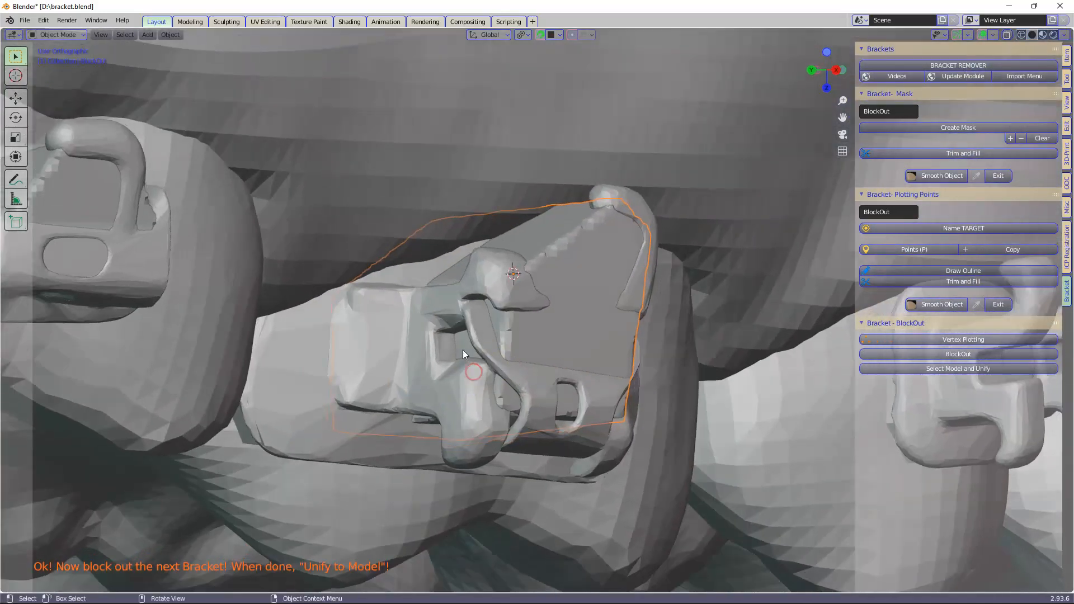
middle_click_drag(486, 329, 549, 368)
scroll(549, 369, "down", 3)
- Select the lower model at the next bracket along the arch to continue blocking out
middle_click_drag(754, 368, 507, 350, "shift")
middle_click_drag(589, 340, 576, 341)
left_click(525, 289)
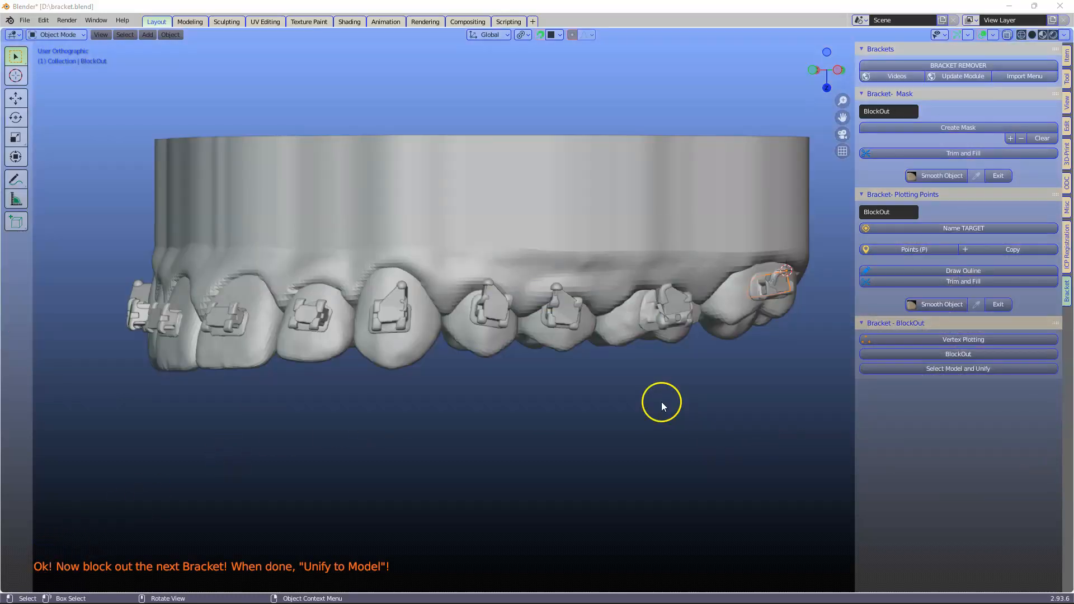
- Select the lower model and unify all the bracket block-outs with it
middle_click_drag(661, 399, 641, 455)
scroll(545, 463, "up", 2)
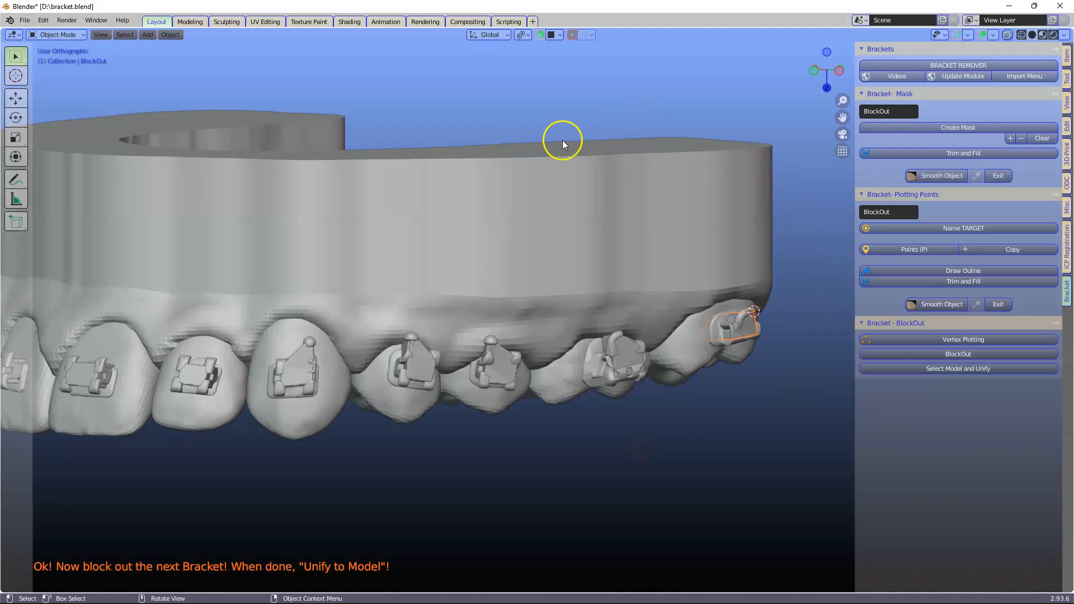
left_click(699, 149)
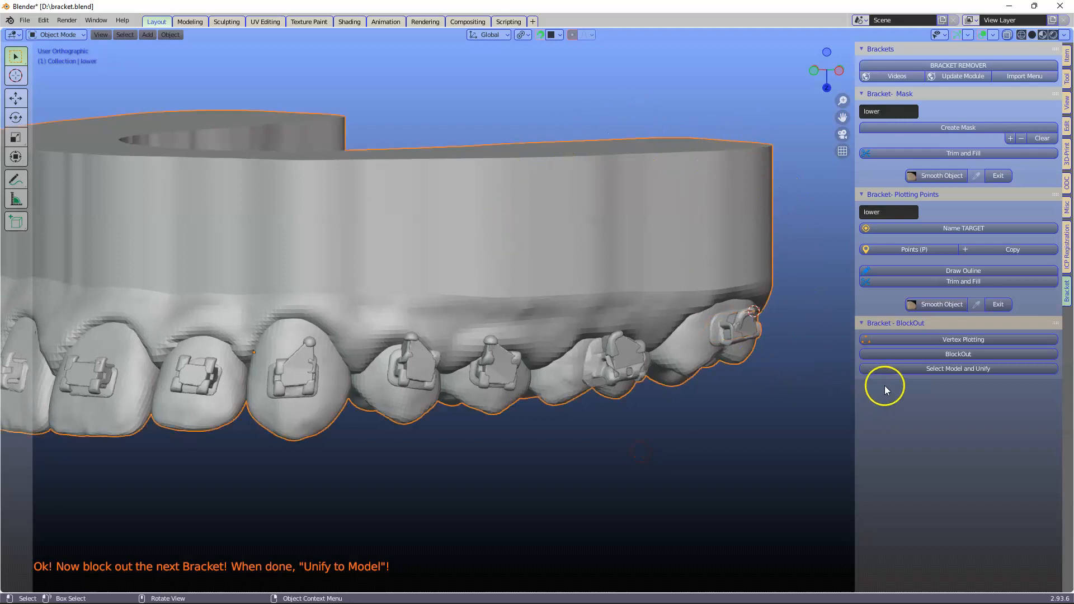
left_click(960, 368)
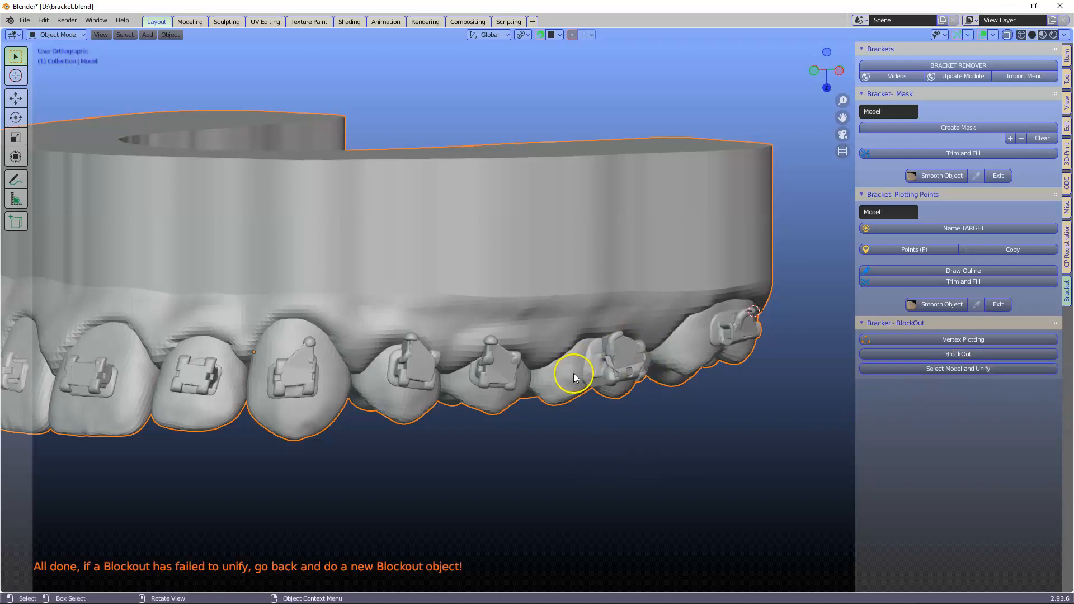
scroll(436, 437, "down", 1)
middle_click_drag(437, 438, 721, 414)
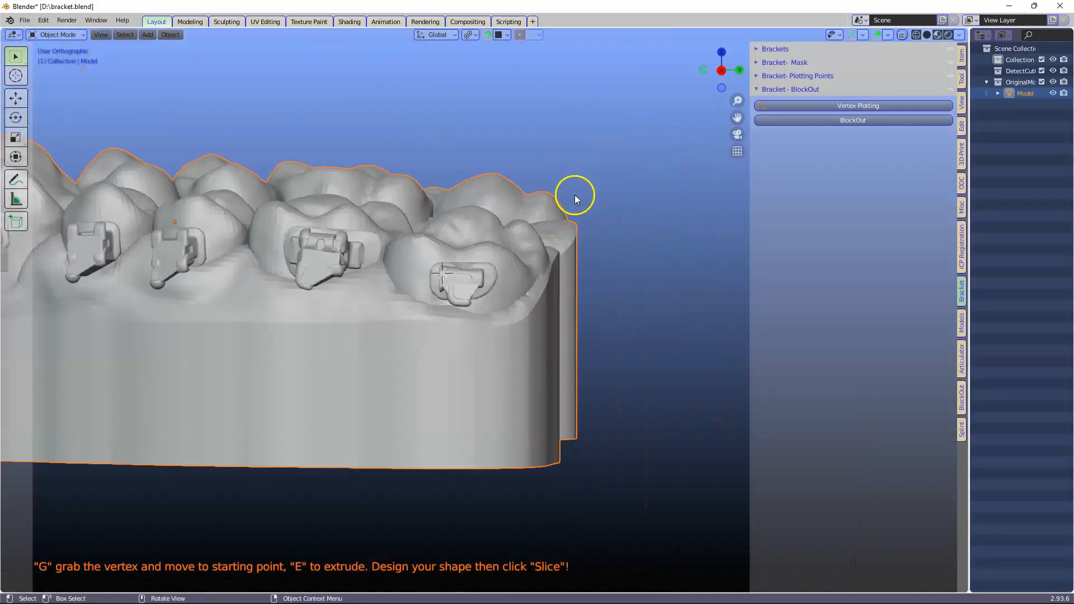
- Switch to the BlockOut module tools and show the unified model in Front view
middle_click_drag(575, 192, 689, 219)
left_click(962, 396)
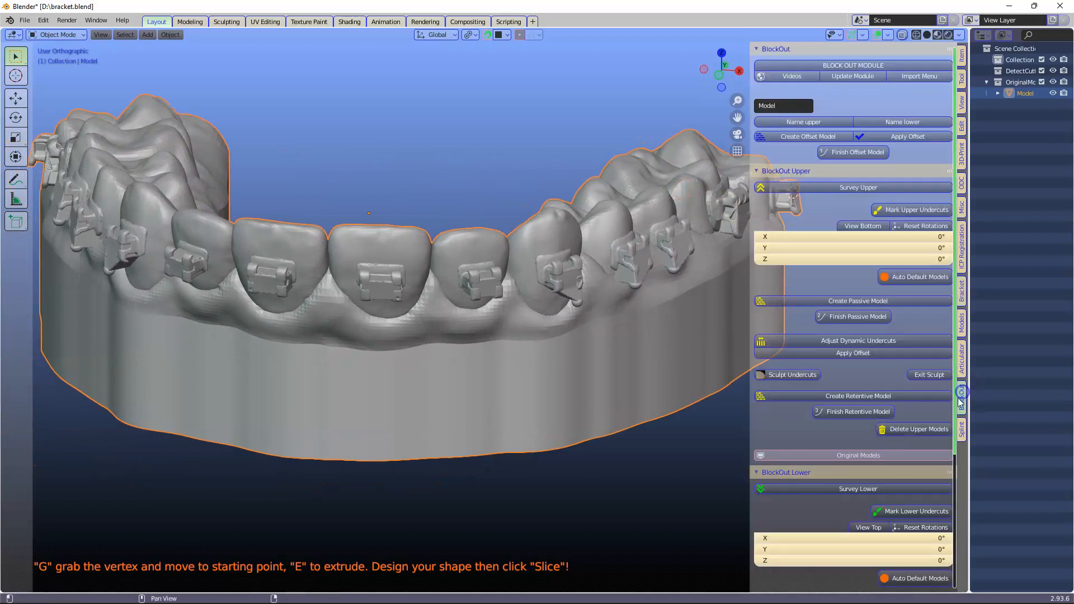
scroll(533, 308, "down", 3)
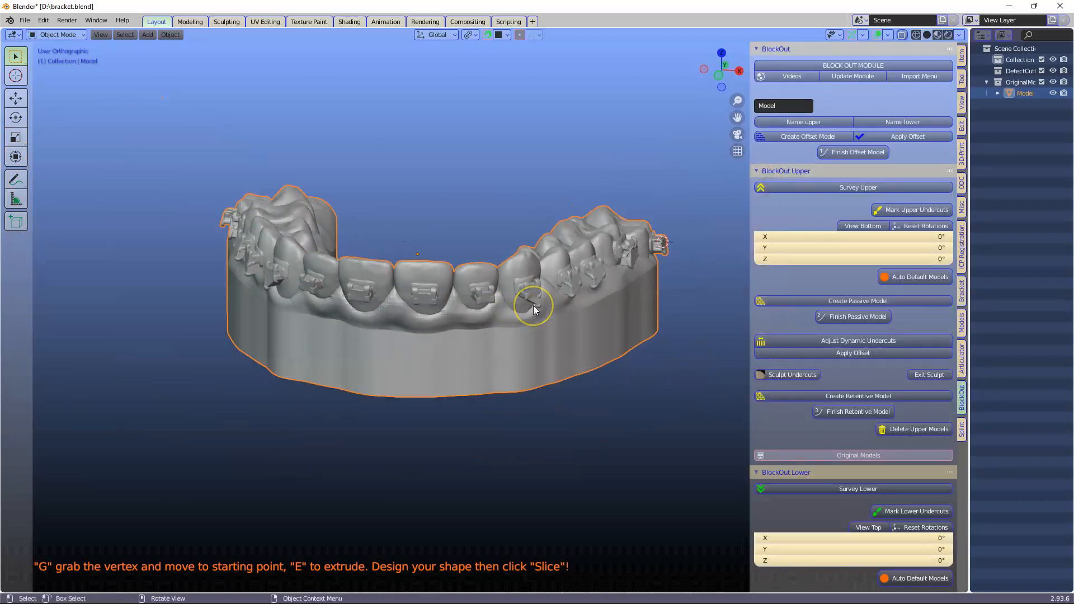
key("grave")
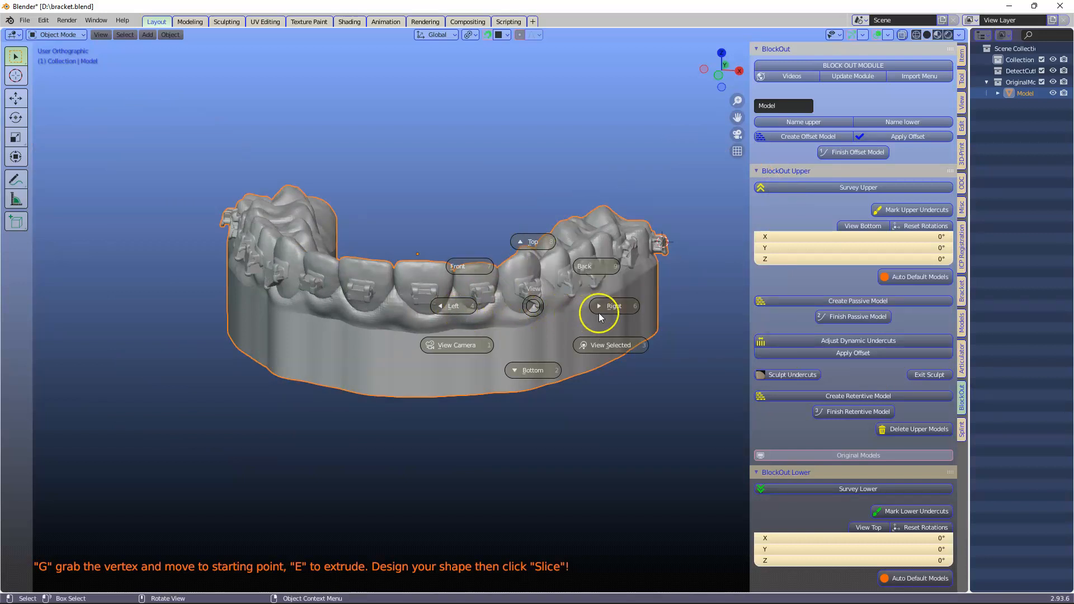
left_click(477, 268)
scroll(351, 344, "up", 5)
scroll(351, 344, "down", 4)
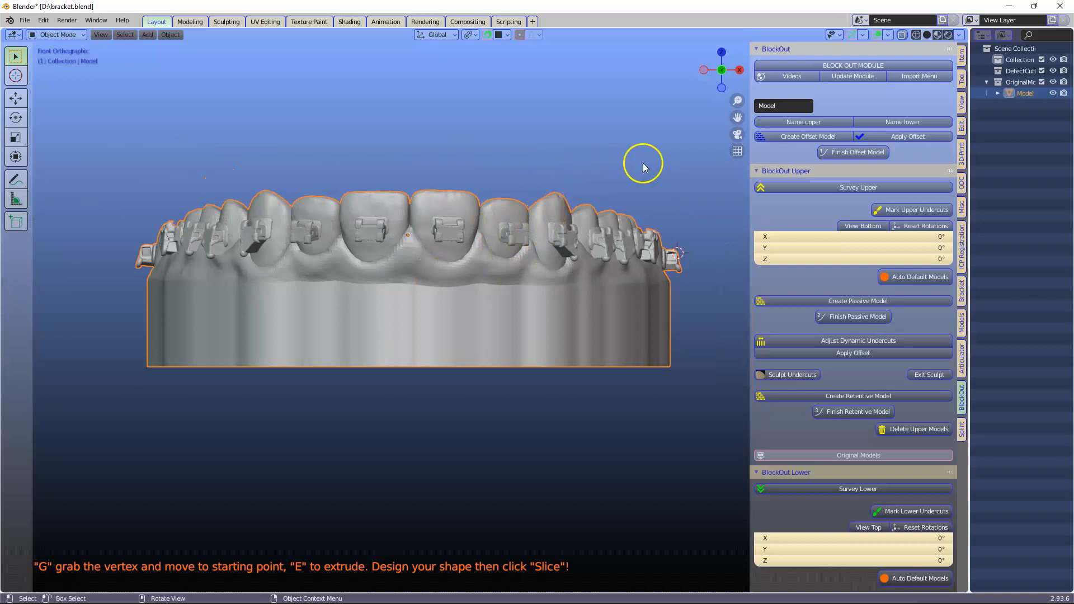
- Name the unified model as lower and create its offset model
middle_click_drag(503, 239, 533, 243, "shift")
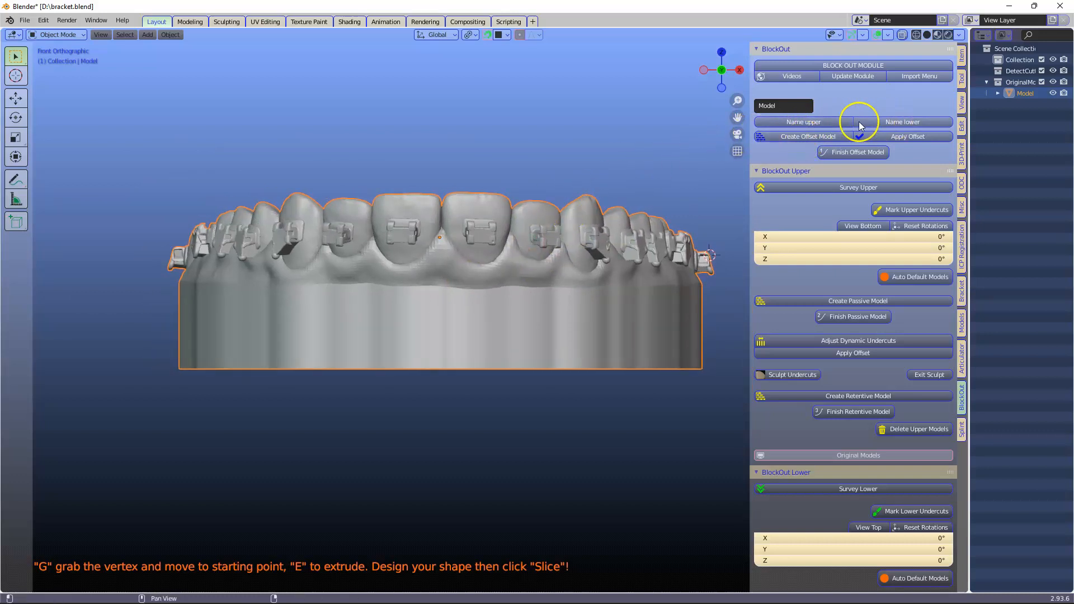
left_click(891, 123)
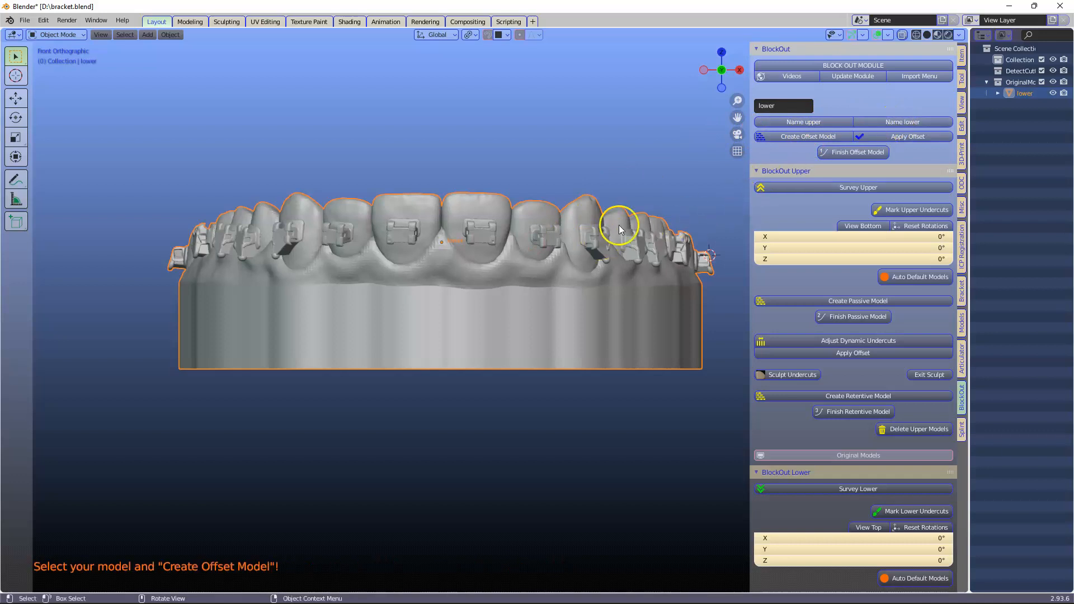
left_click(791, 136)
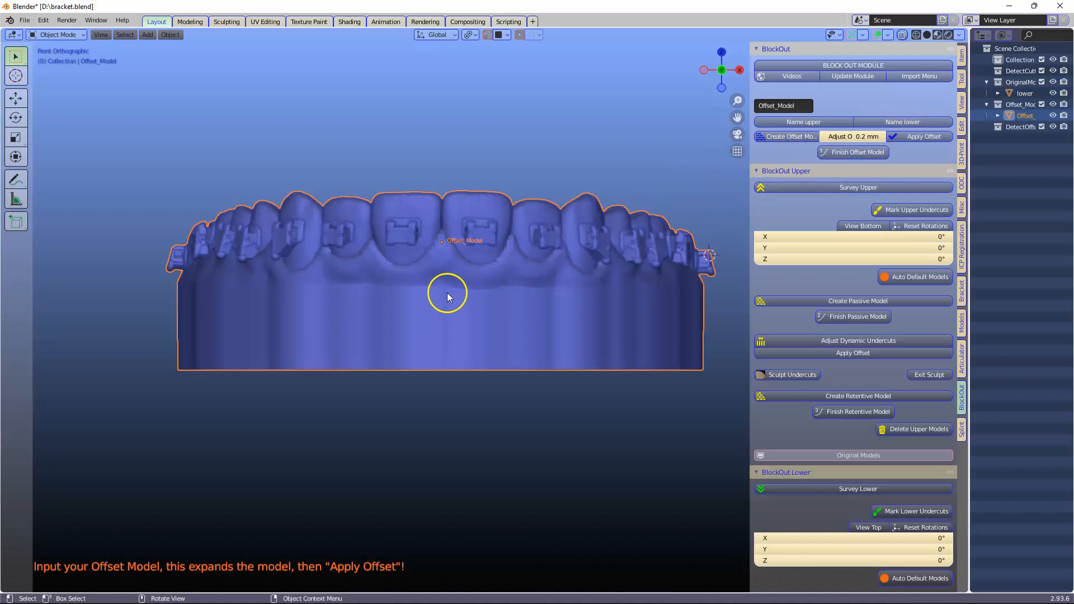
- Set the offset model's expansion to 0.1 mm and apply the offset
scroll(447, 293, "up", 3)
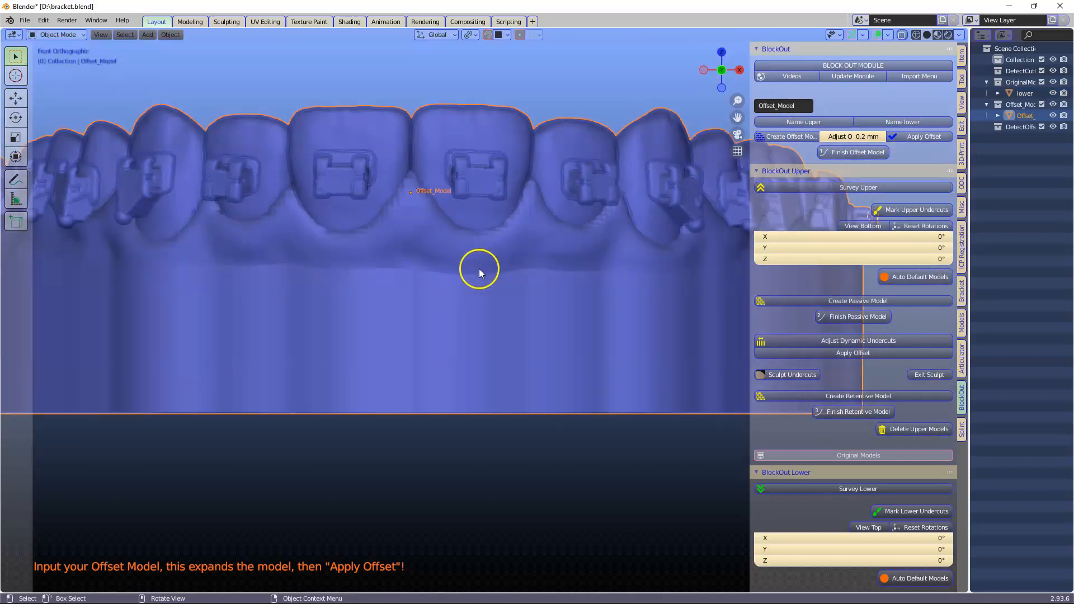
middle_click_drag(470, 271, 470, 319, "shift")
left_click(853, 137)
type("0.1")
key("Return")
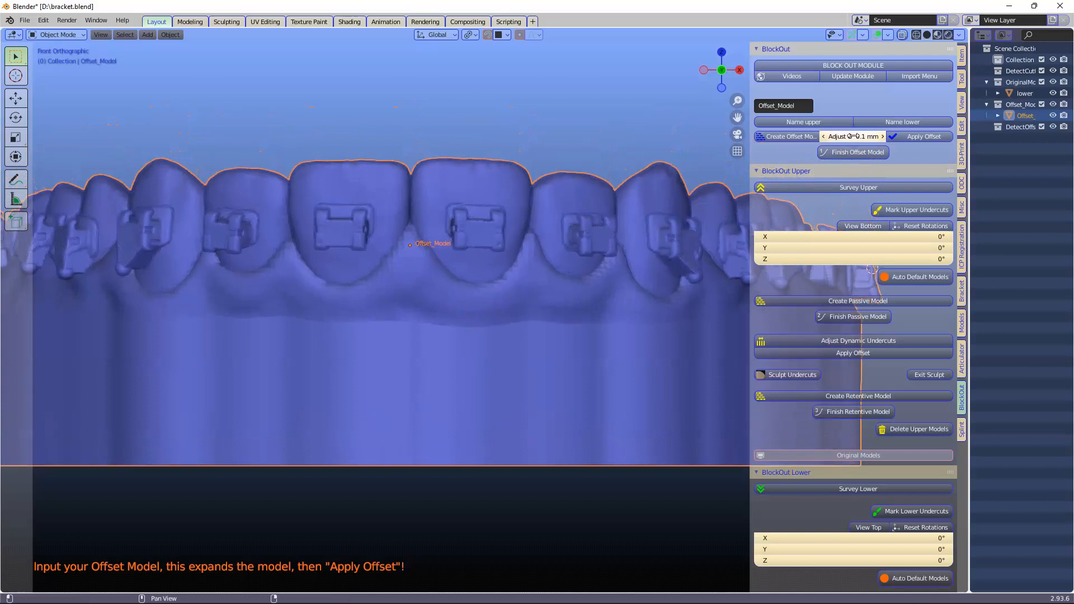
left_click(914, 136)
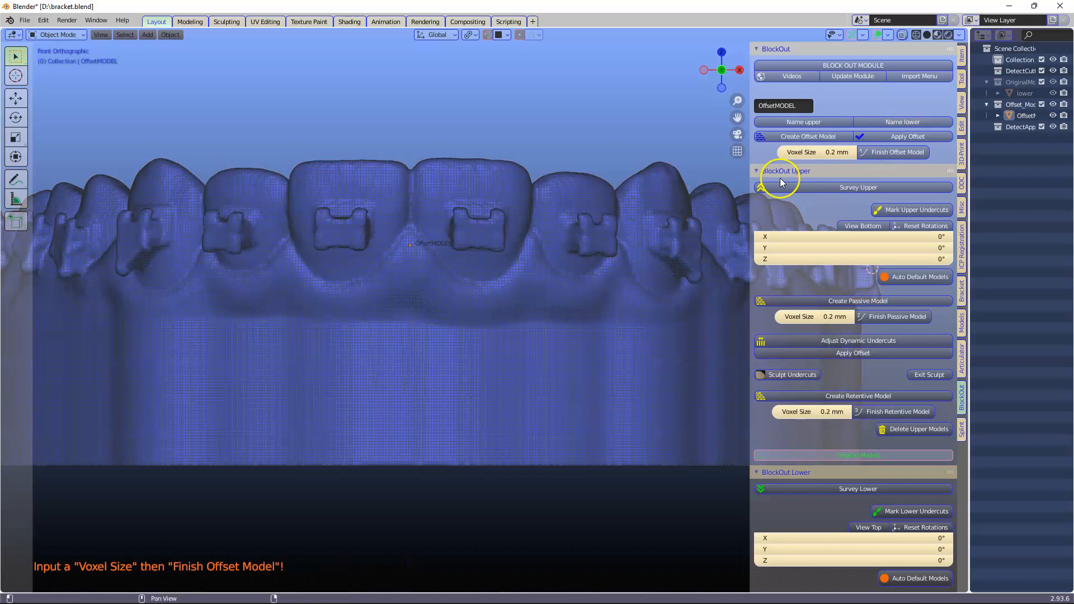
- Set the offset model's voxel size to 0.1 mm and finish the offset model
scroll(486, 246, "up", 5)
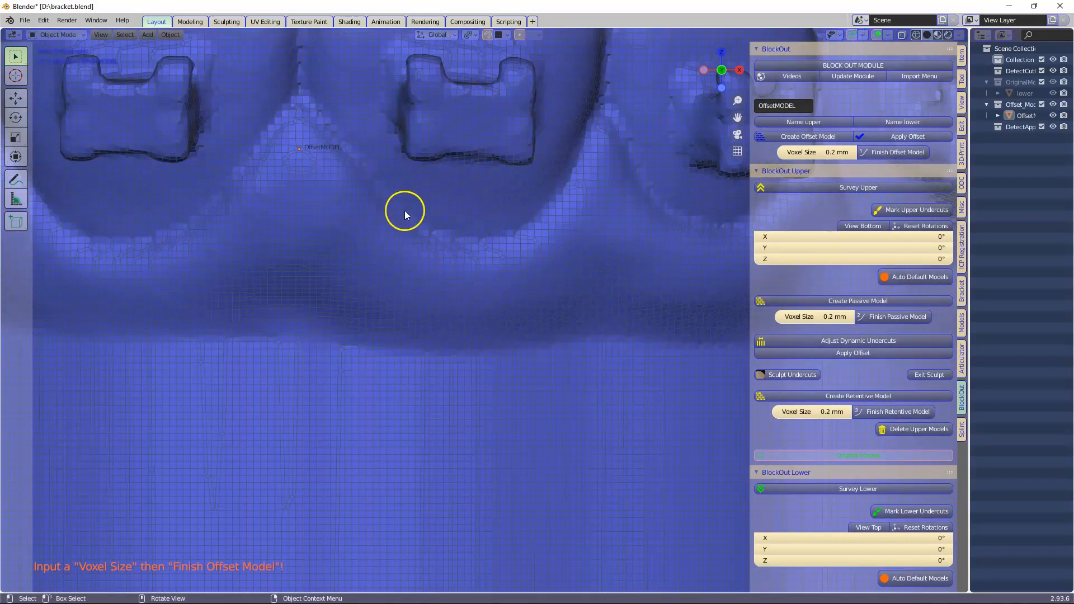
scroll(411, 222, "down", 2)
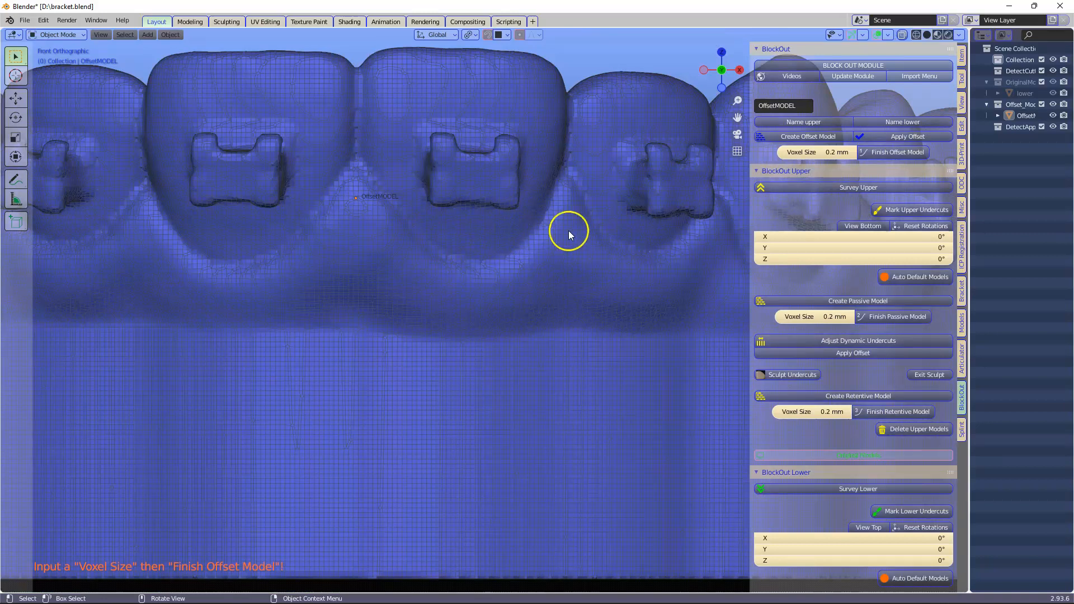
left_click(821, 153)
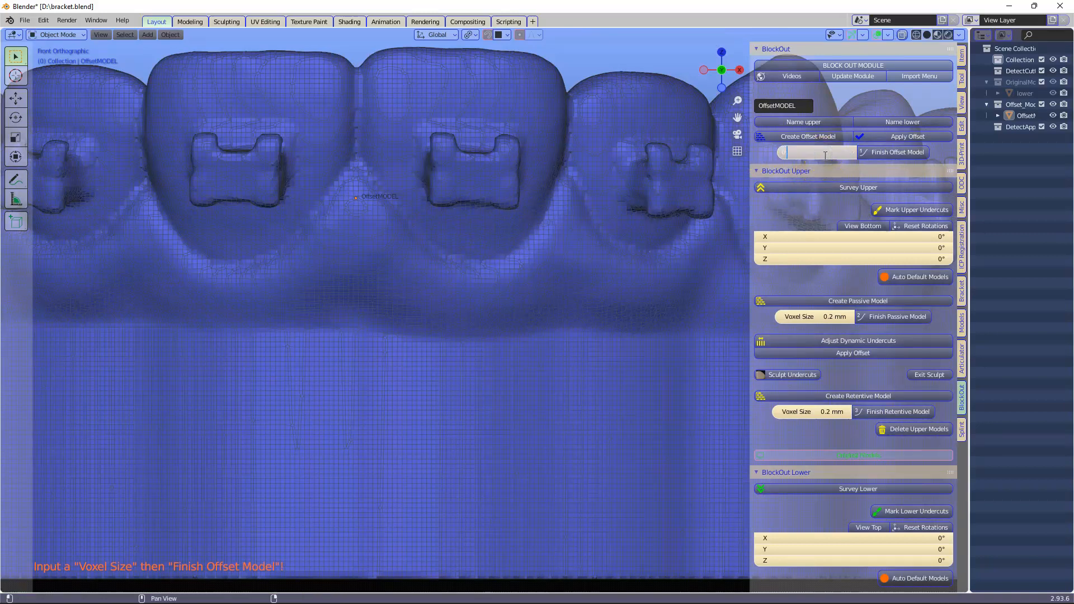
key("Return")
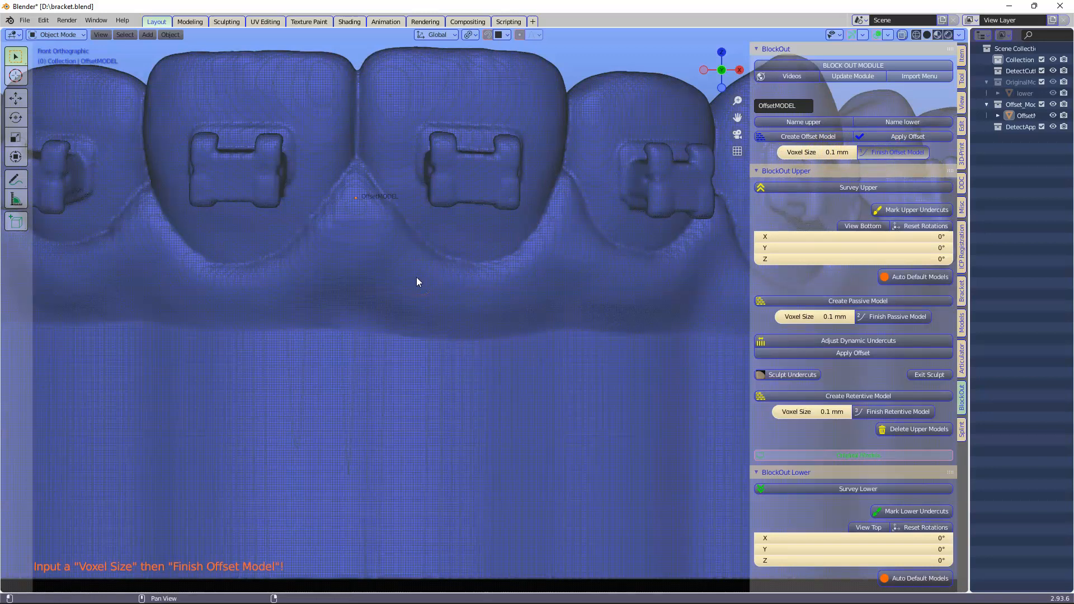
scroll(523, 251, "down", 2)
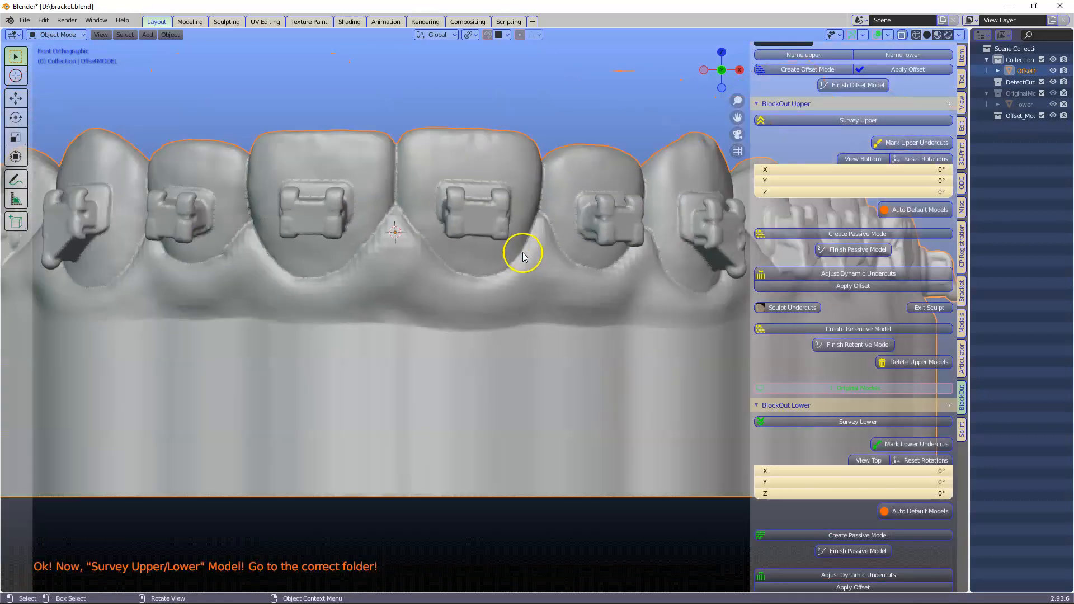
- Open the Splint module's Occlusal Plane Cutter tools
scroll(429, 298, "down", 2)
scroll(429, 300, "down", 1)
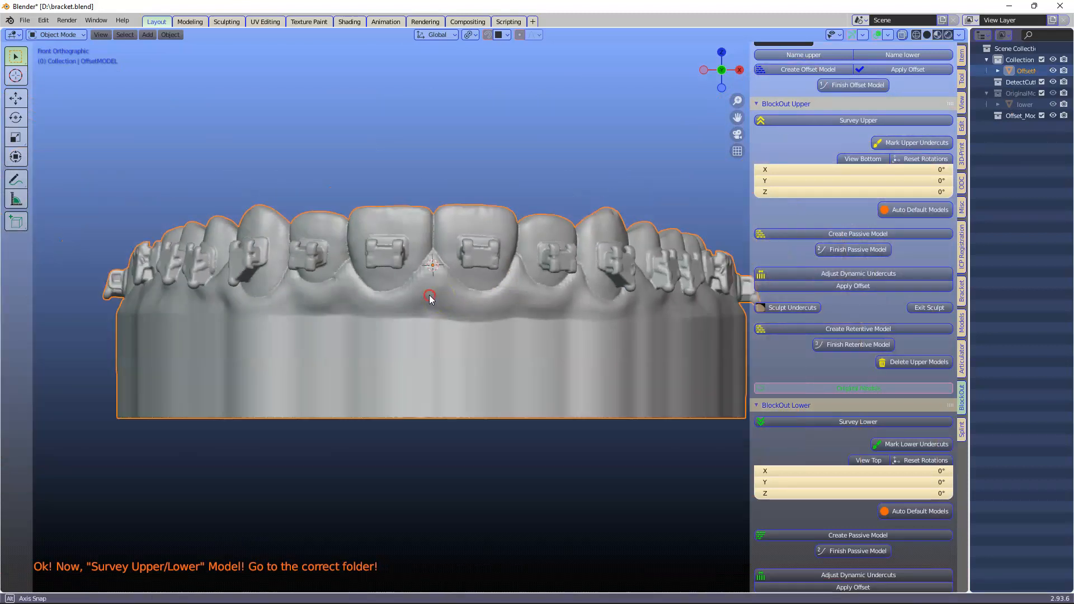
middle_click_drag(432, 297, 422, 262)
middle_click_drag(613, 372, 357, 194)
middle_click_drag(328, 365, 582, 268)
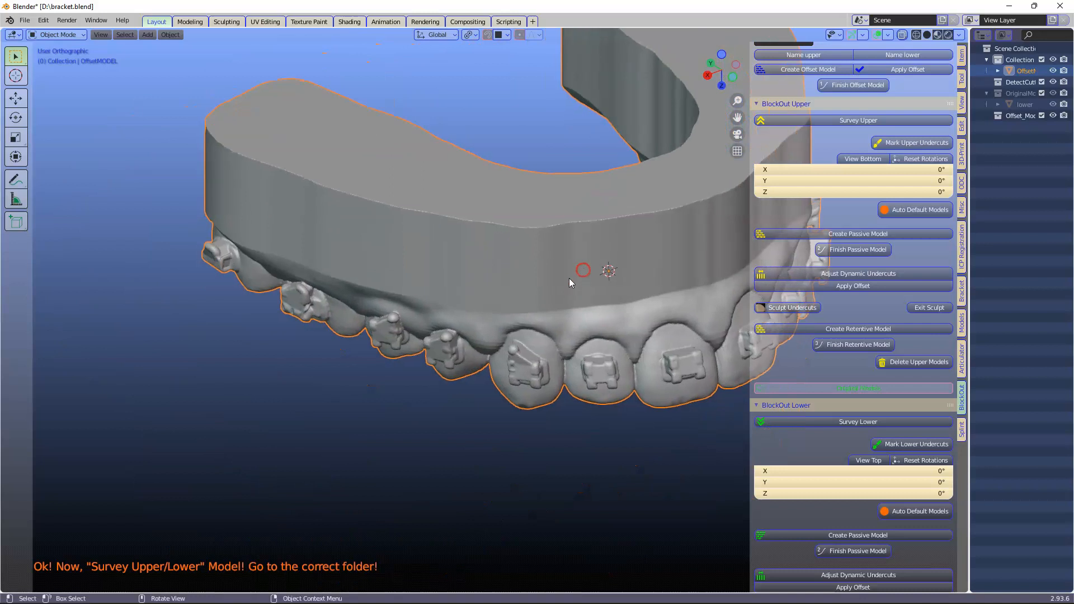
scroll(293, 360, "up", 5)
middle_click_drag(331, 365, 480, 343, "shift")
left_click(962, 430)
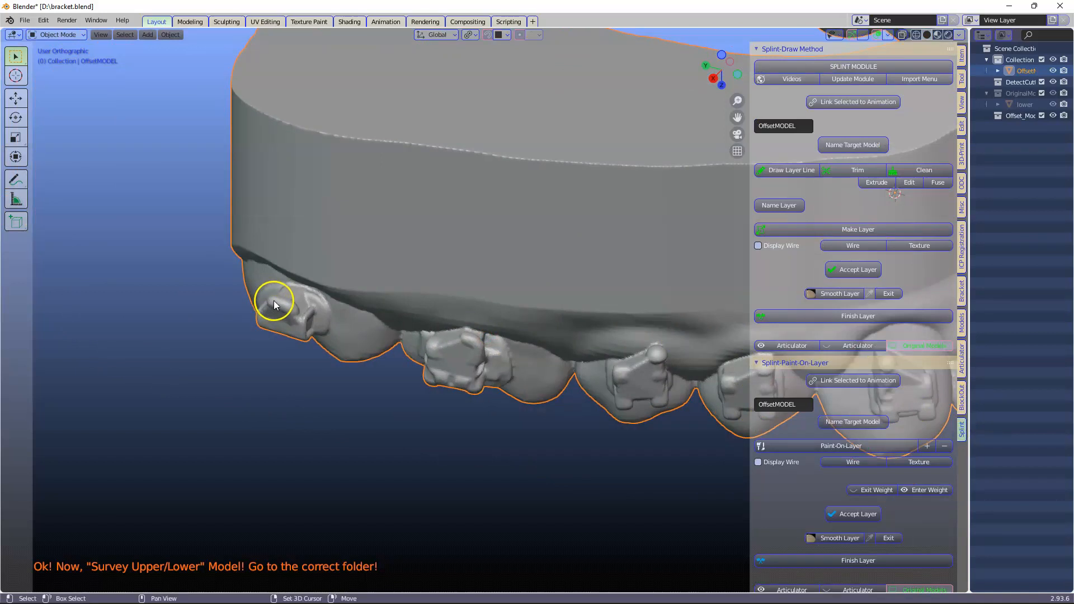
scroll(276, 327, "up", 6)
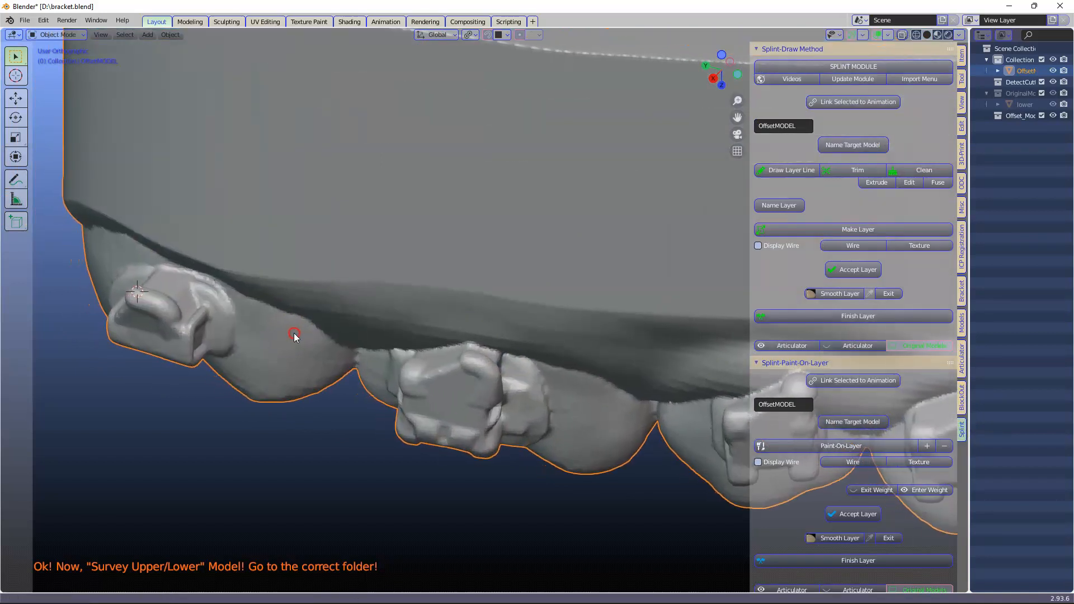
scroll(870, 364, "down", 10)
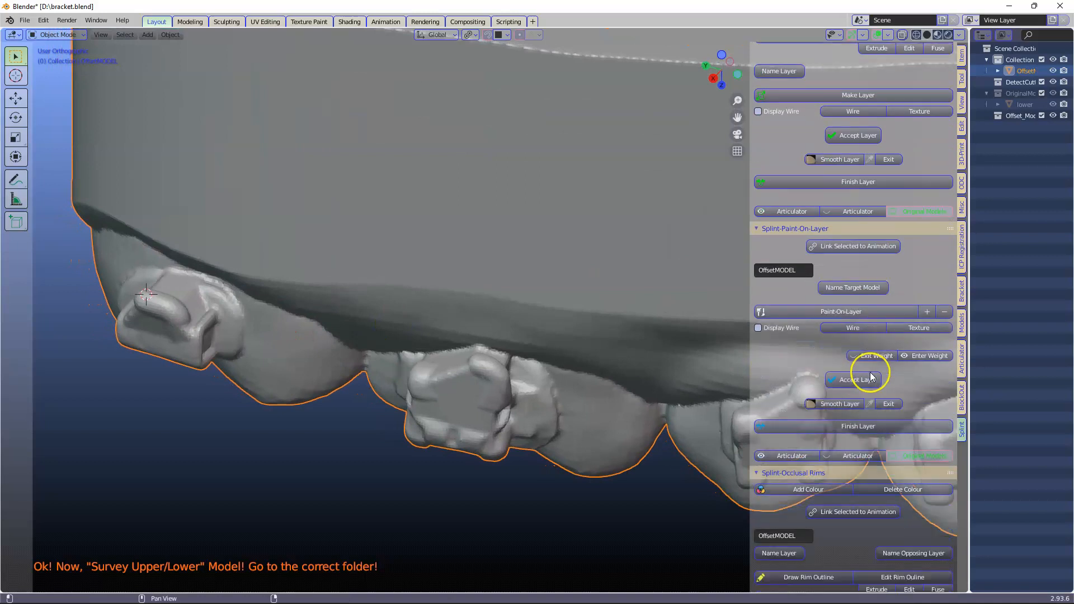
scroll(871, 372, "down", 12)
left_click(861, 343, "ctrl")
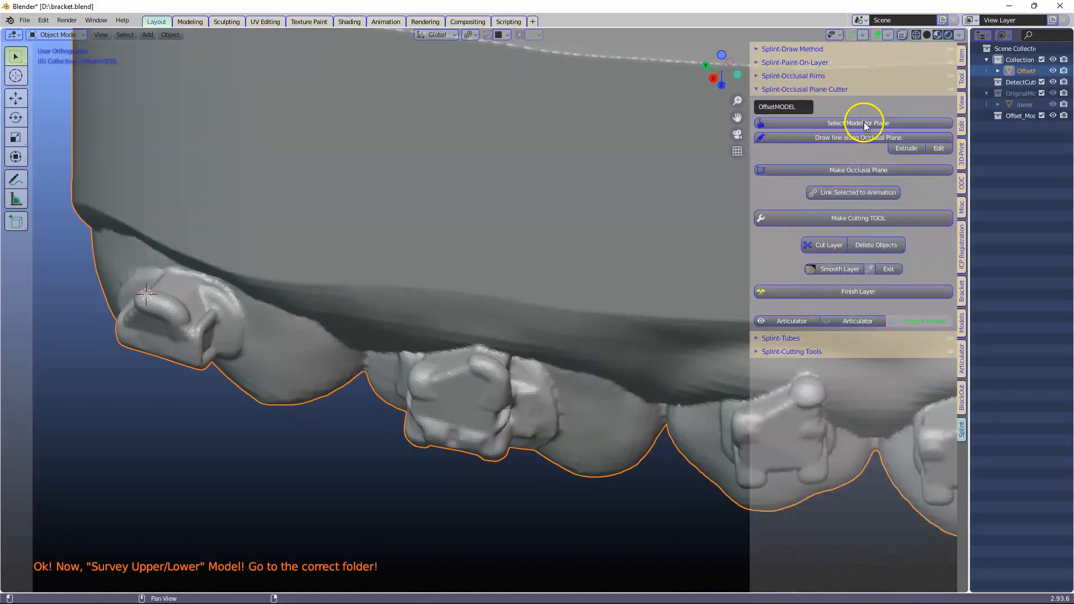
- Select the offset model for the occlusal plane and start the plane's line across the rearmost molar's bracket
left_click(868, 124)
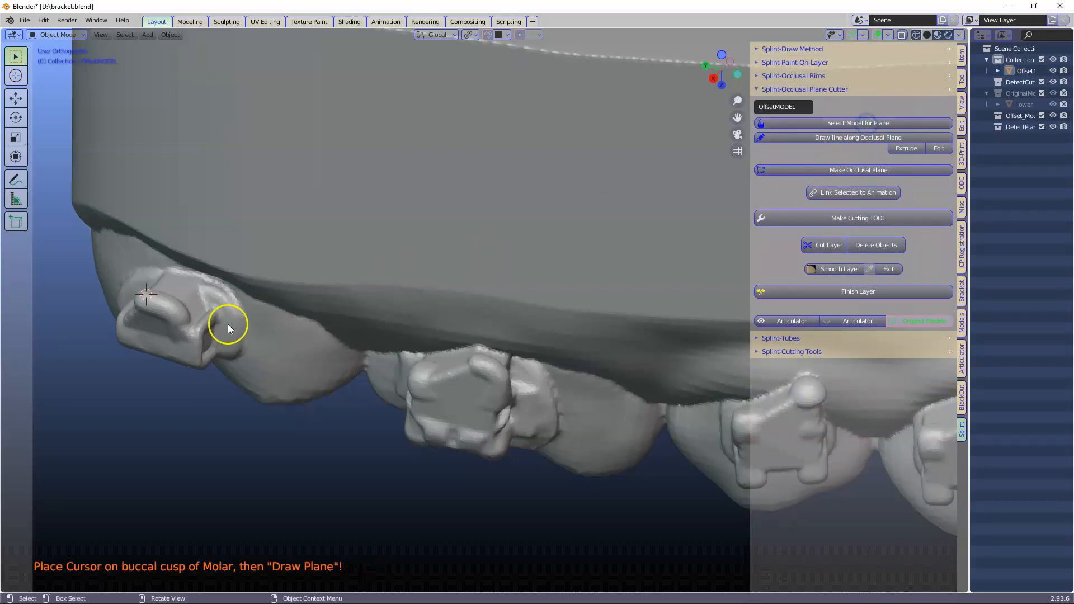
left_click(144, 299)
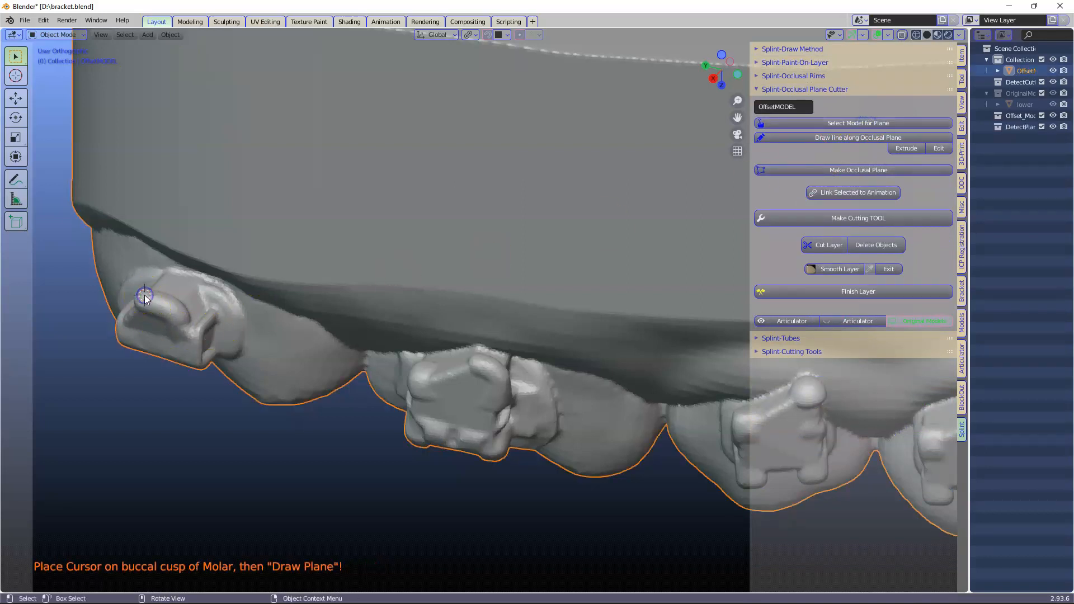
left_click(844, 142)
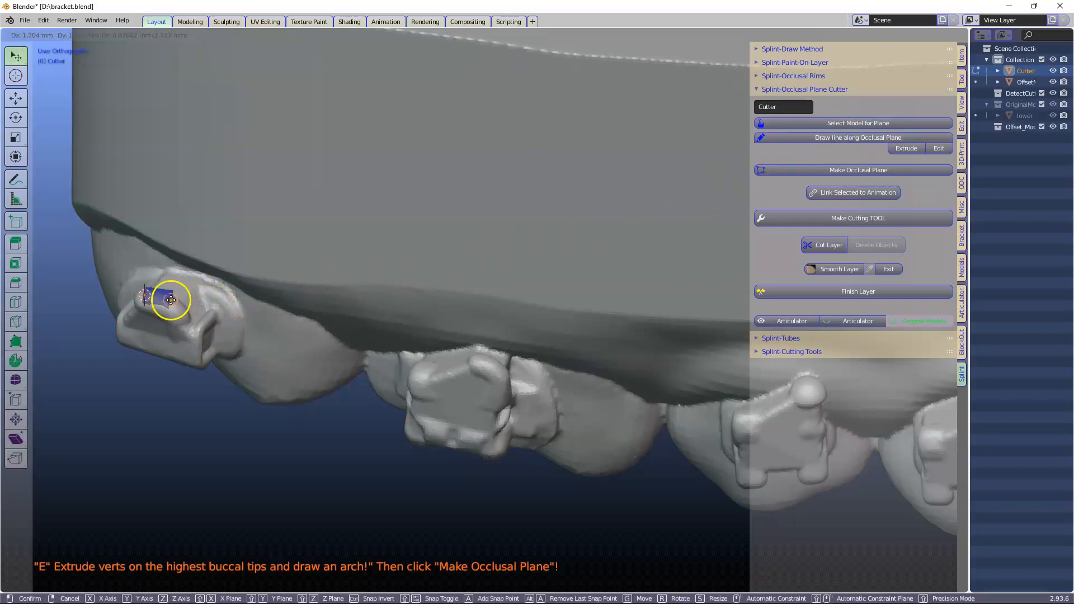
left_click(176, 308)
- Extrude the line forward along the gingival edges of the next molar's bracket and the adjacent premolar's bracket
key("e")
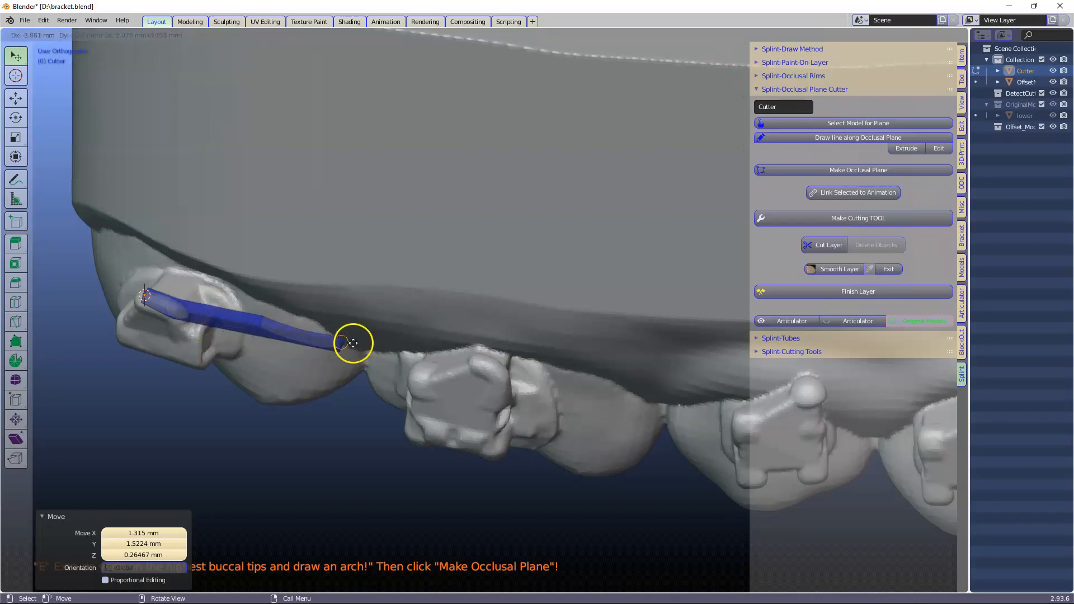
left_click(415, 372)
key("e")
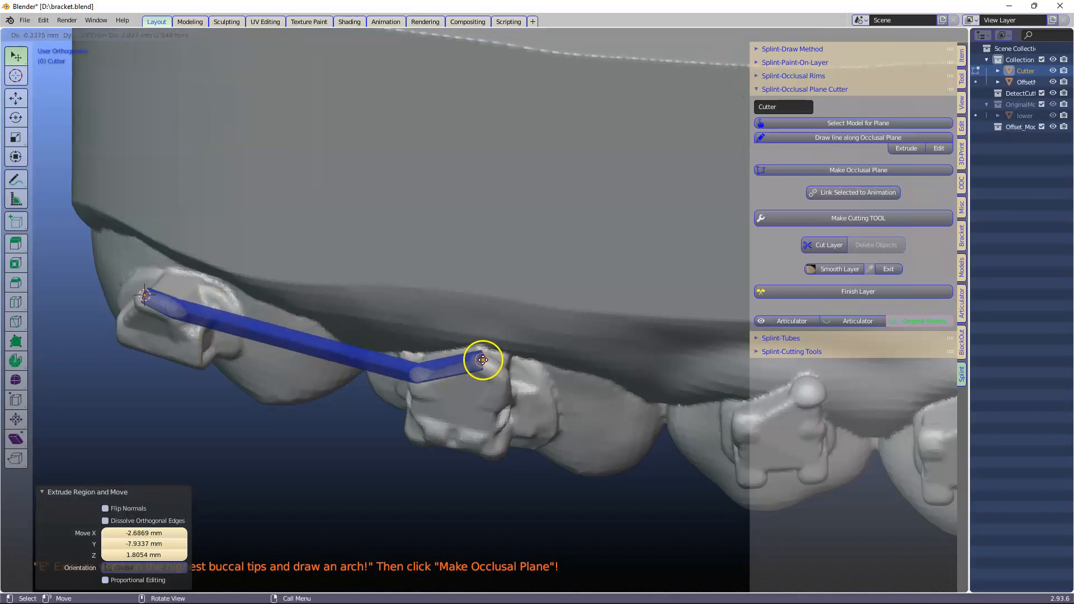
left_click(485, 359)
middle_click_drag(485, 360, 218, 361, "shift")
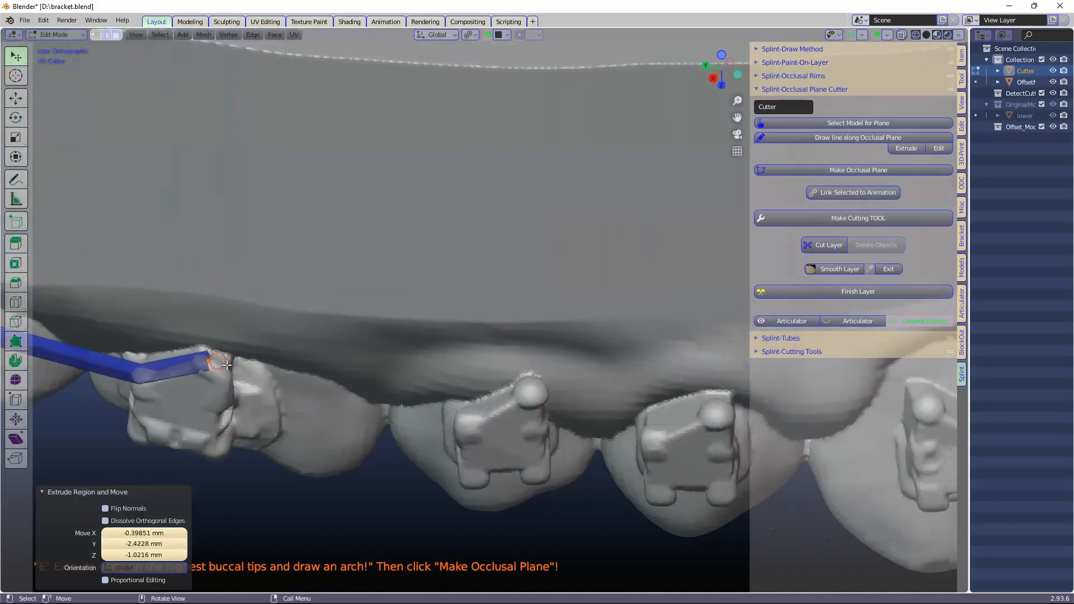
key("e")
left_click(470, 420)
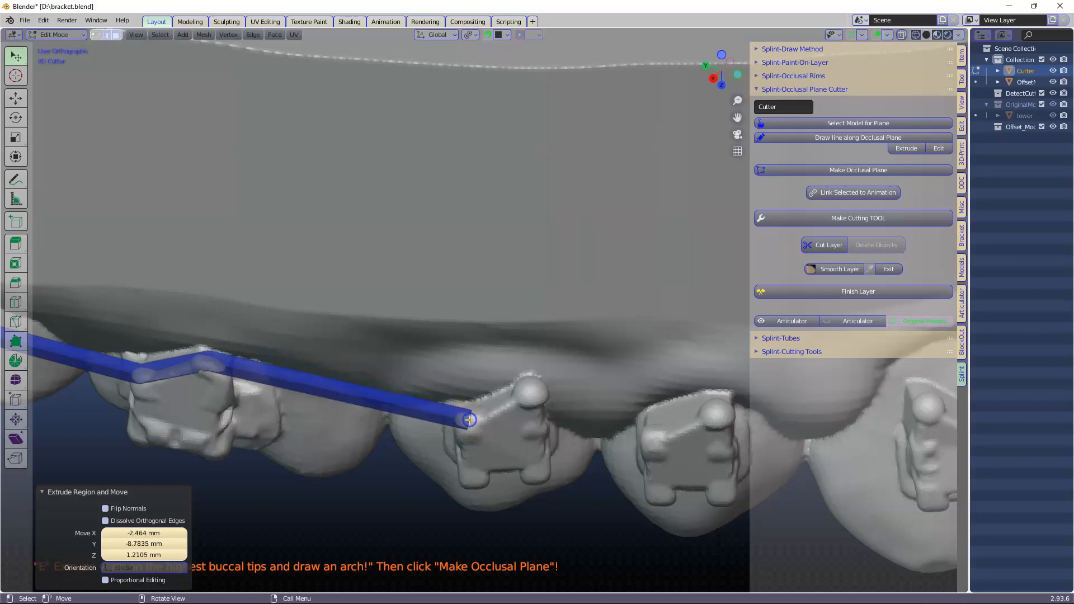
key("e")
left_click(530, 384)
middle_click_drag(530, 384, 312, 388, "shift")
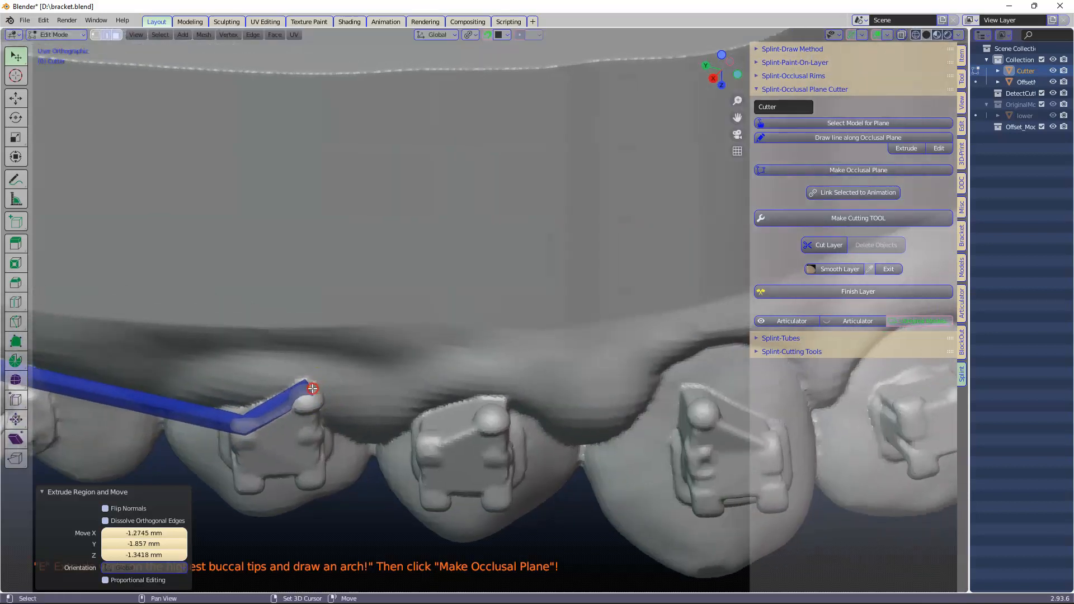
- Extend the line over the gingival edges of the next premolar's bracket and the canine's bracket
key("e")
left_click(430, 442)
key("e")
left_click(495, 413)
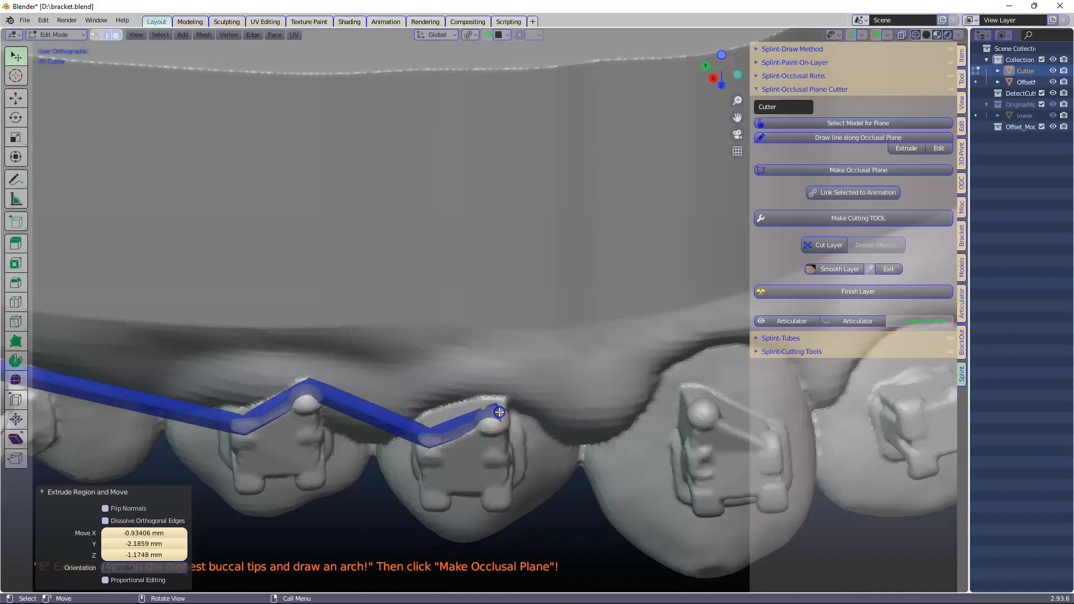
key("e")
left_click(703, 404)
middle_click_drag(703, 404, 367, 398, "shift")
key("e")
left_click(440, 446)
- Continue the line across the incisor brackets and on to the opposite canine and its neighbouring premolar bracket
key("e")
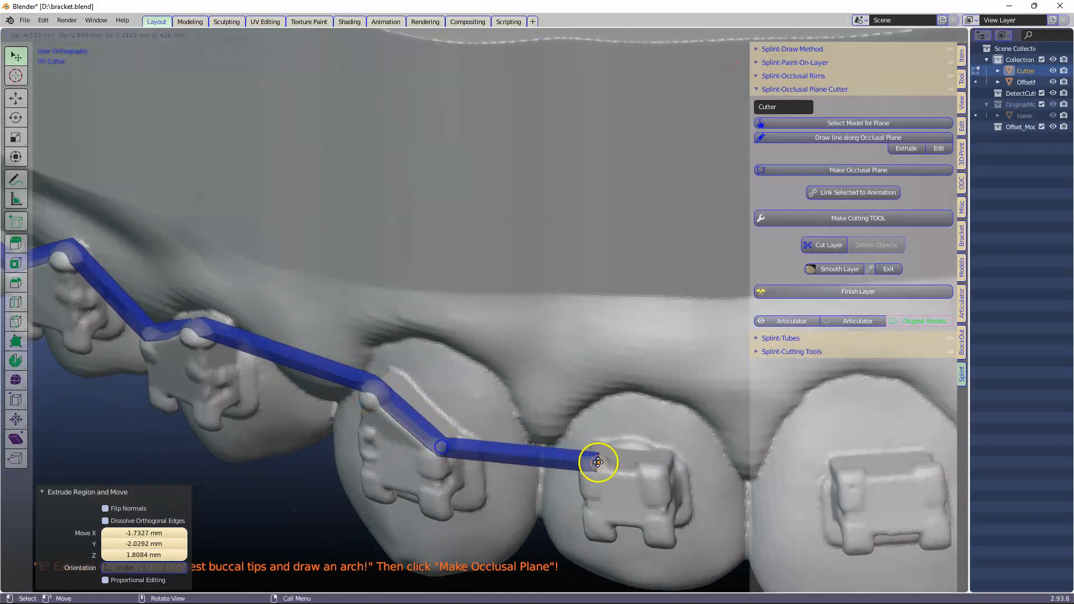
left_click(592, 456)
key("e")
left_click(650, 459)
middle_click_drag(650, 459, 384, 347)
key("e")
left_click(455, 404)
key("e")
left_click(525, 394)
key("e")
left_click(668, 337)
key("e")
left_click(716, 324)
middle_click_drag(716, 324, 444, 367)
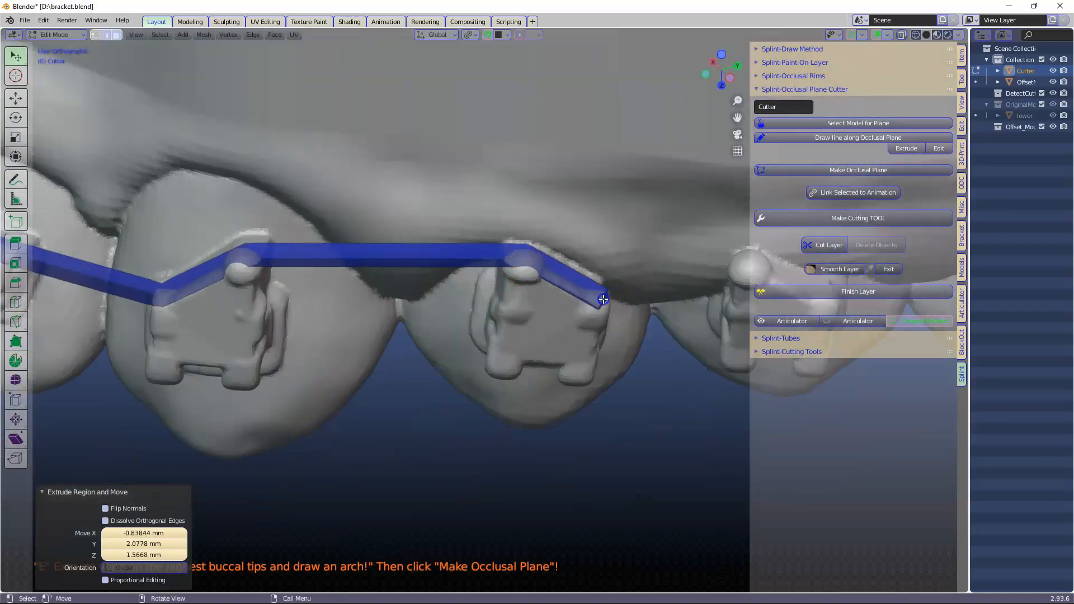
- Complete the arch line over the remaining premolar and molar brackets, ending on the last molar's bracket
key("e")
left_click(742, 249)
middle_click_drag(742, 250, 365, 254)
key("e")
left_click(410, 295)
key("e")
left_click(711, 213)
middle_click_drag(712, 214, 449, 249)
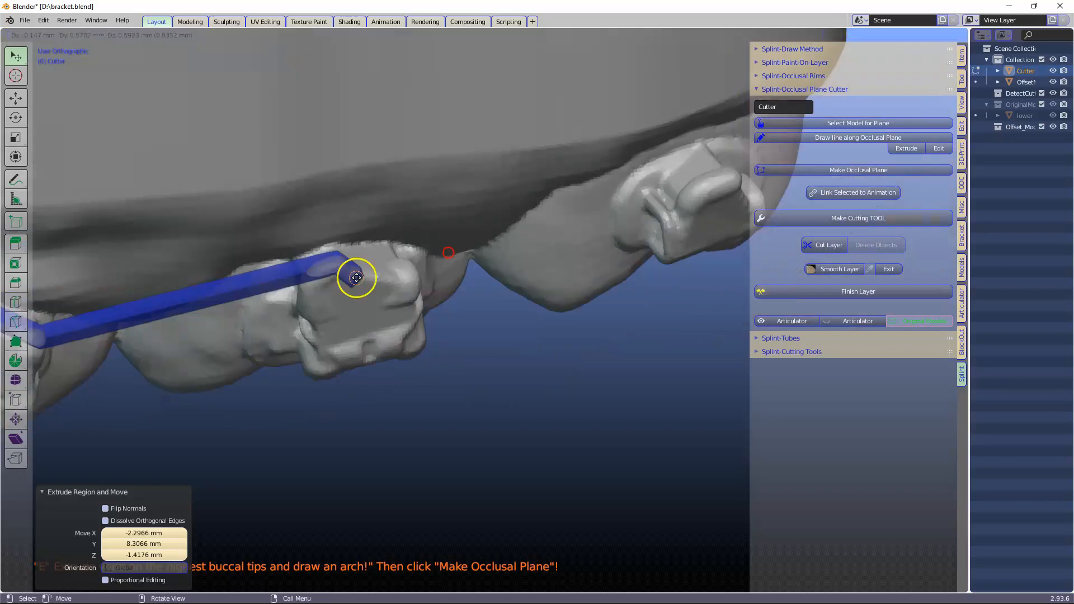
left_click(690, 190)
key("e")
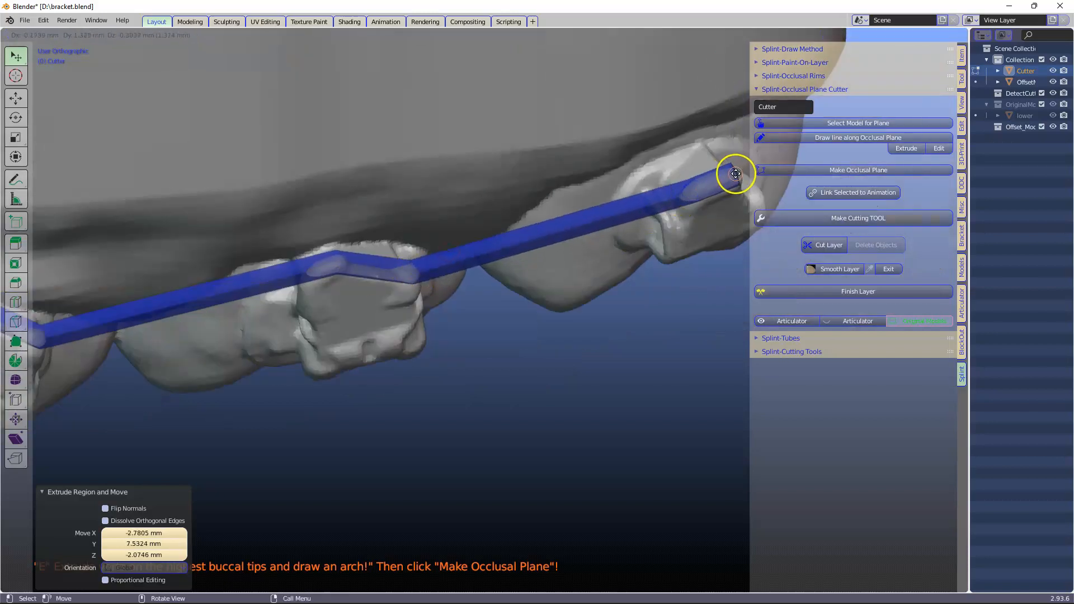
left_click(738, 174)
- Make the occlusal plane from the arch line and check its inner edge through the model with a temporary X-ray display
scroll(603, 212, "down", 2)
scroll(577, 216, "down", 2)
middle_click_drag(367, 244, 331, 237)
middle_click_drag(365, 280, 521, 258, "shift")
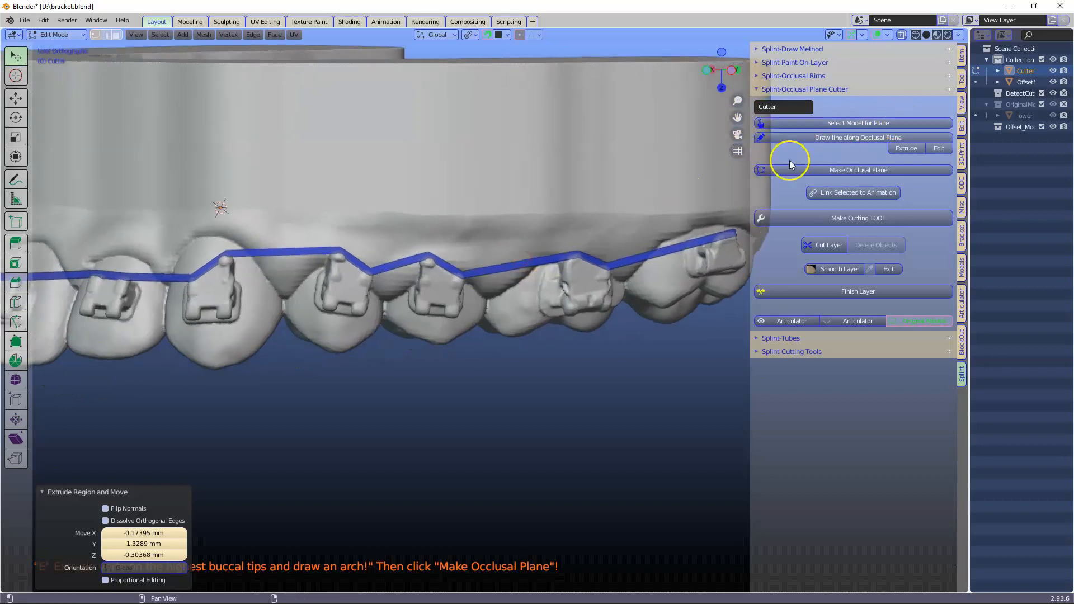
left_click(840, 171)
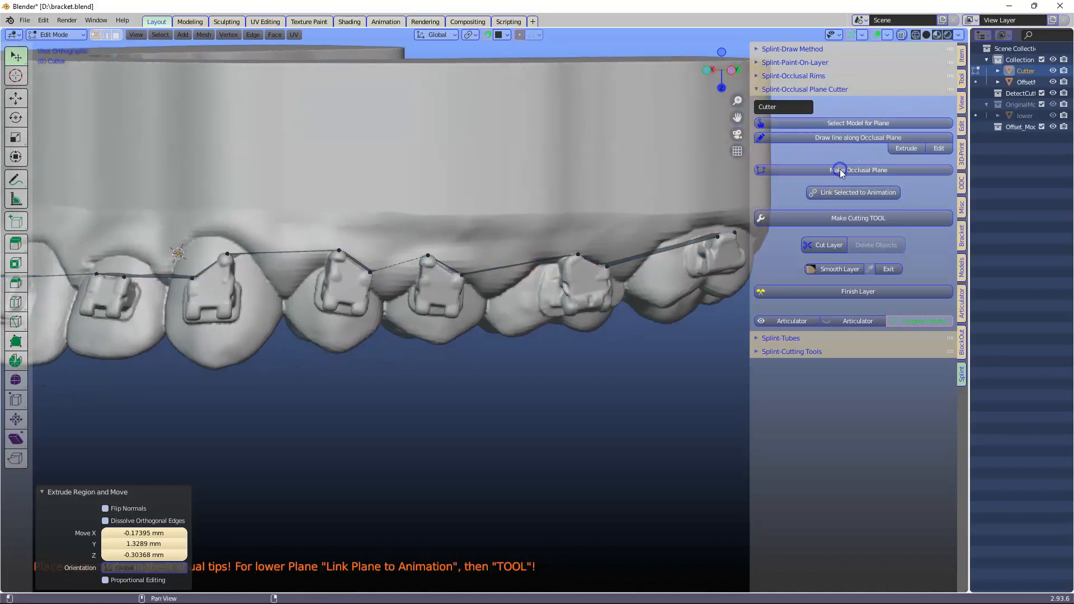
left_click(902, 35)
middle_click_drag(643, 124, 420, 281)
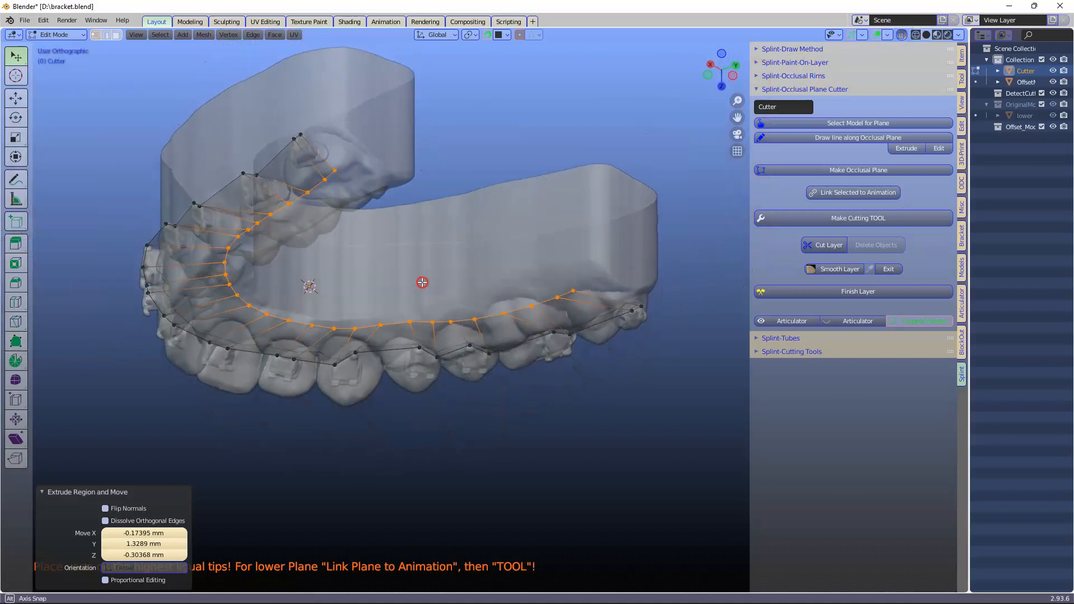
left_click(902, 36)
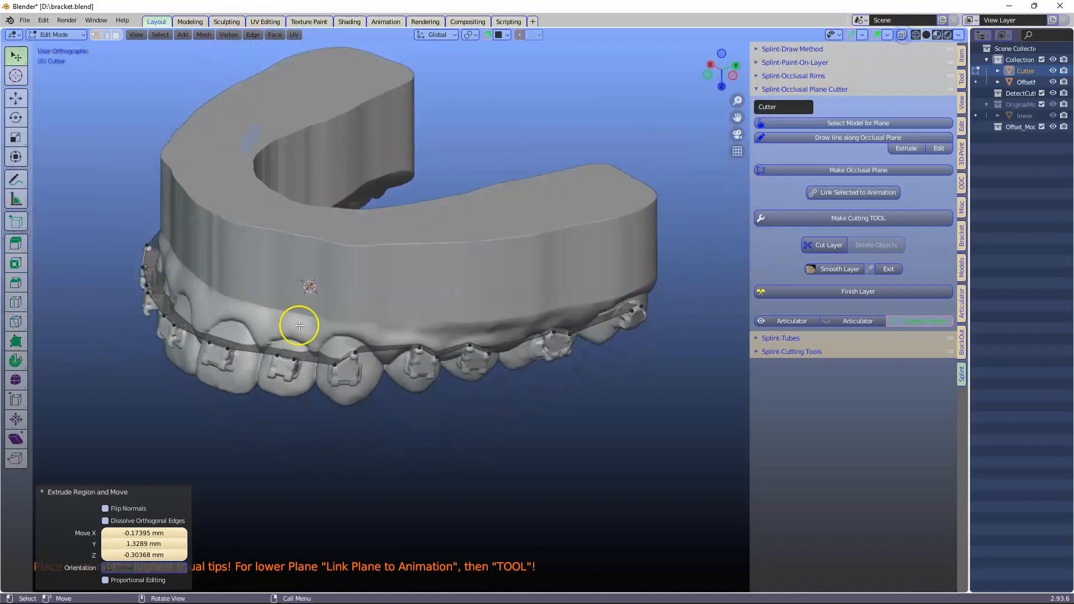
- Make the cutting tool from the occlusal plane
middle_click_drag(456, 268, 474, 297, "shift")
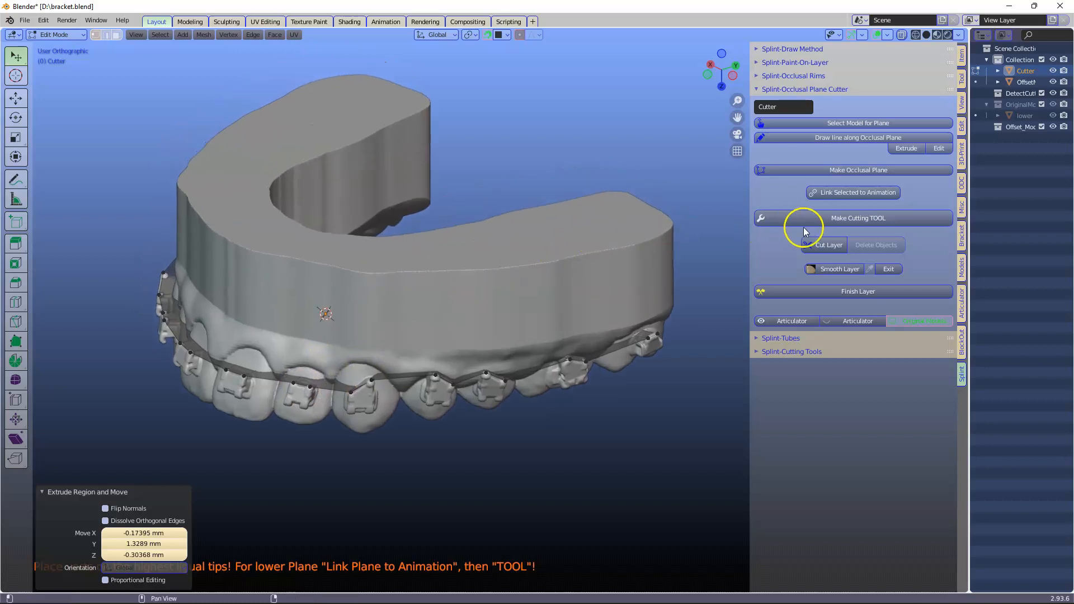
left_click(861, 219)
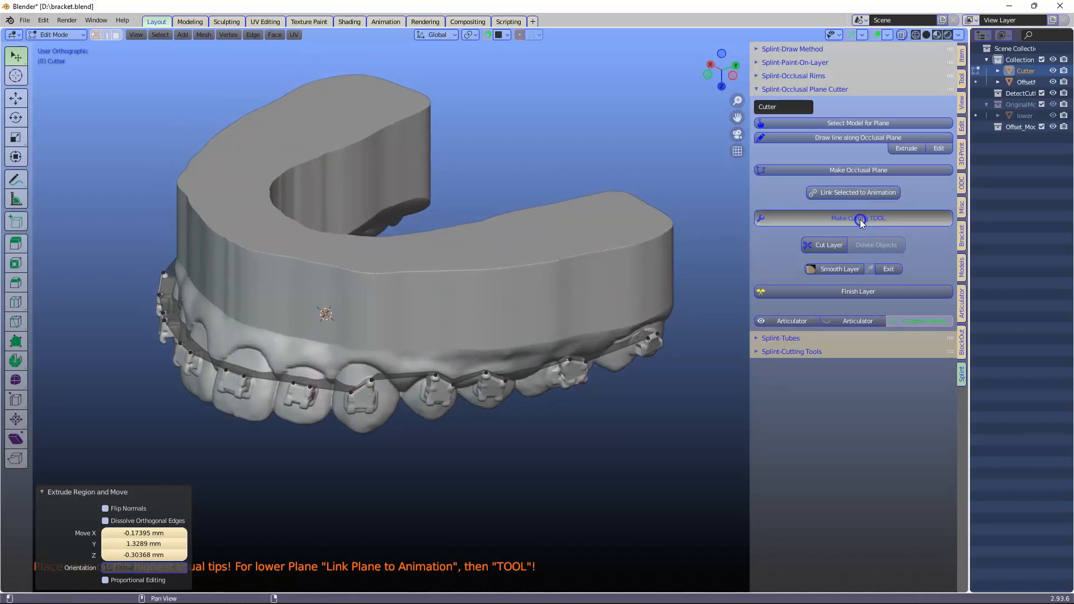
scroll(503, 282, "down", 3)
middle_click_drag(502, 282, 527, 272)
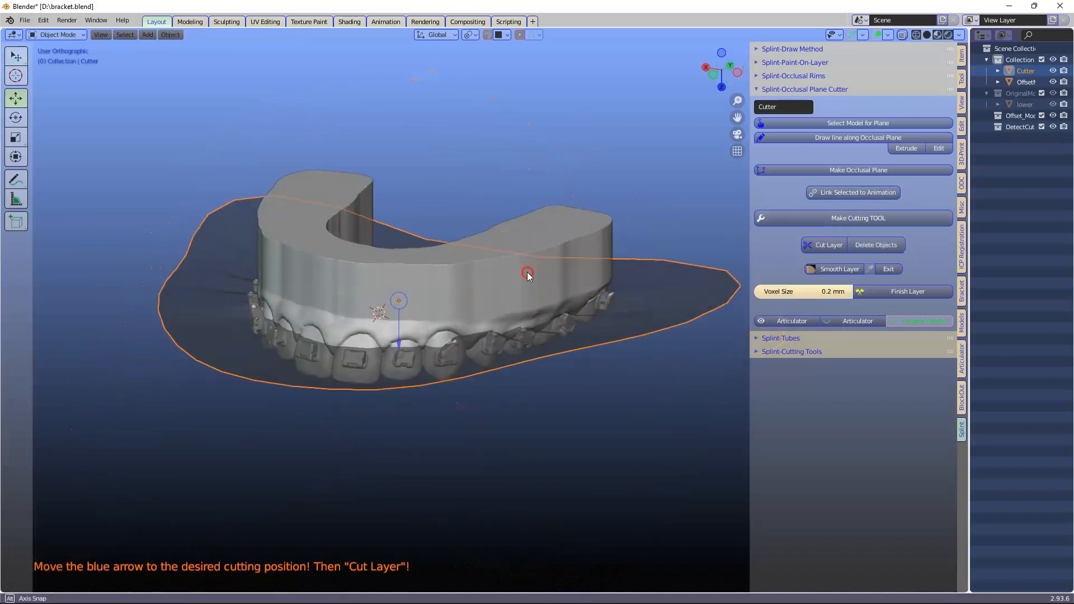
- Move the cutter along Z by about 0.29 mm and a further 0.09 mm to expose the gingival edges of the brackets
scroll(391, 374, "up", 5)
middle_click_drag(391, 373, 611, 323)
scroll(413, 288, "up", 1)
scroll(412, 288, "up", 2)
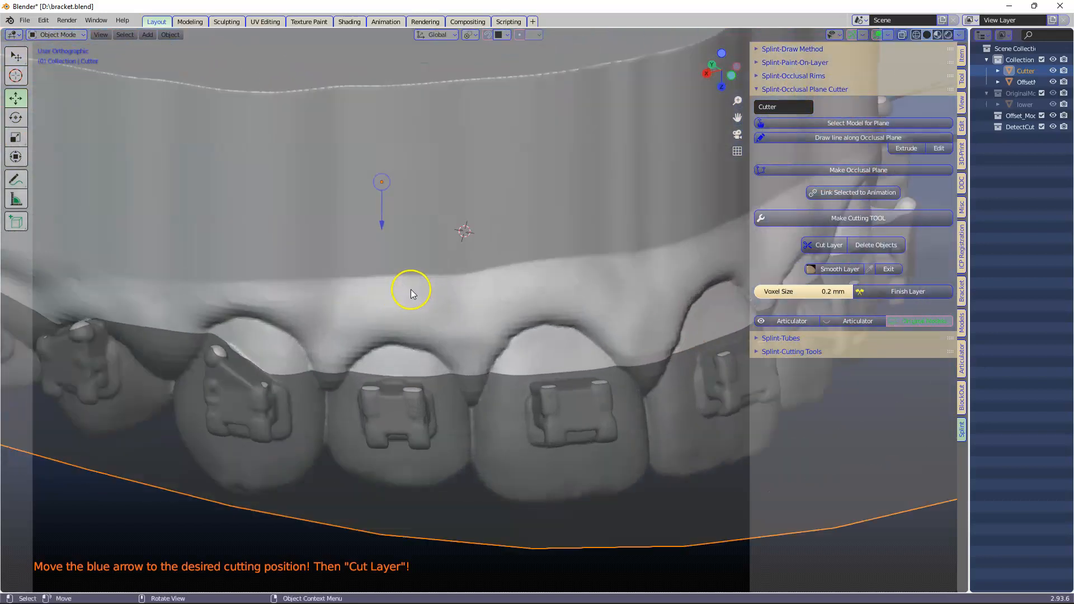
left_click_drag(381, 223, 384, 230)
scroll(595, 398, "up", 3)
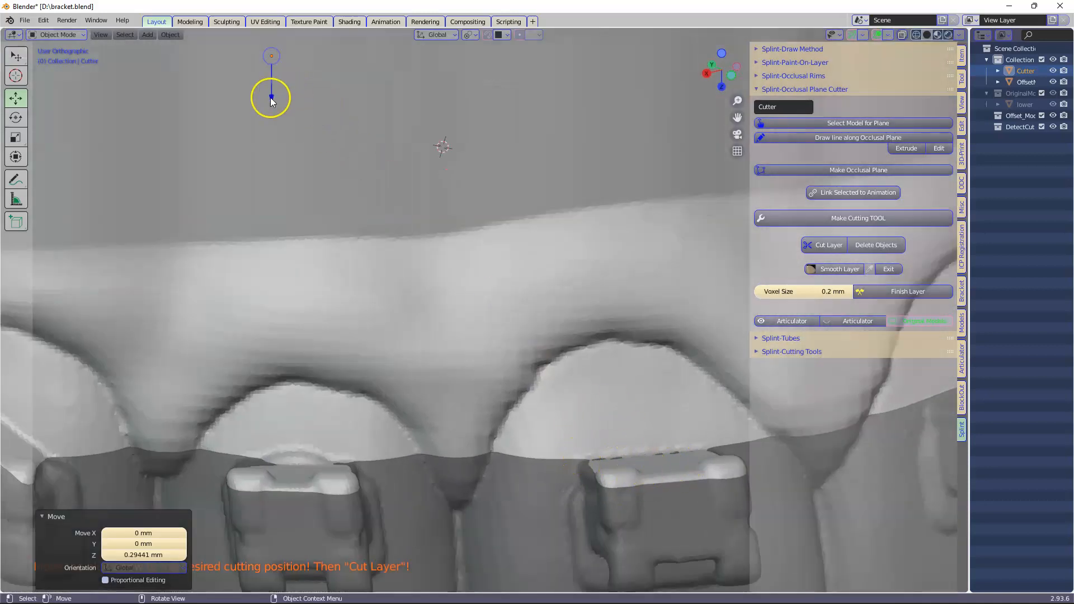
left_click_drag(270, 97, 275, 102)
- Shift the cutter's mesh locally along Z with proportional editing to adjust its edge over a bracket on the side teeth
scroll(276, 104, "down", 5)
middle_click_drag(290, 200, 107, 235)
middle_click_drag(337, 301, 280, 217, "shift")
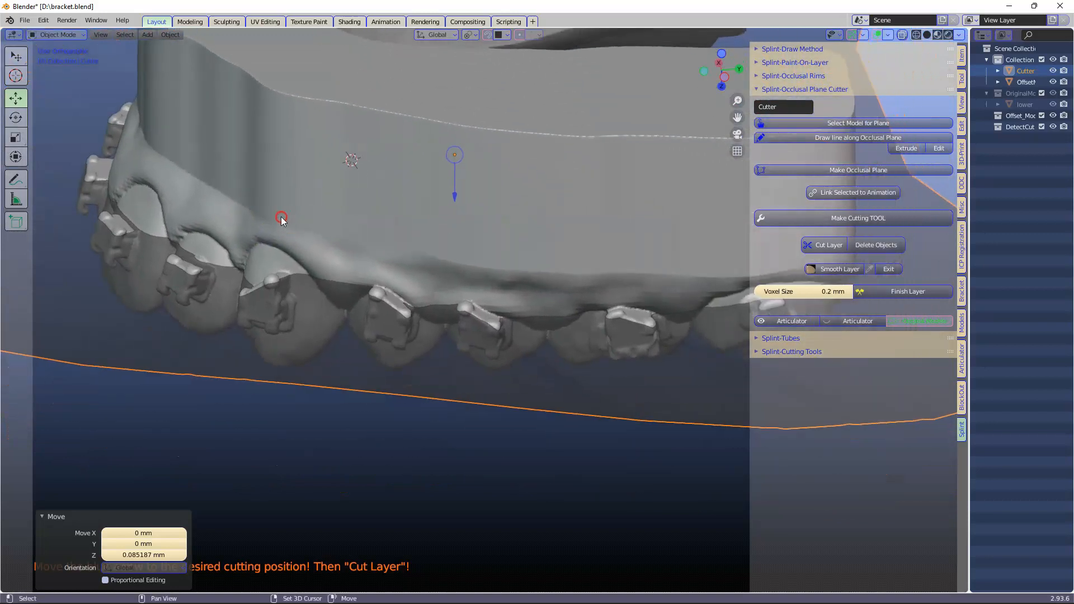
scroll(281, 217, "up", 3)
scroll(303, 229, "up", 1)
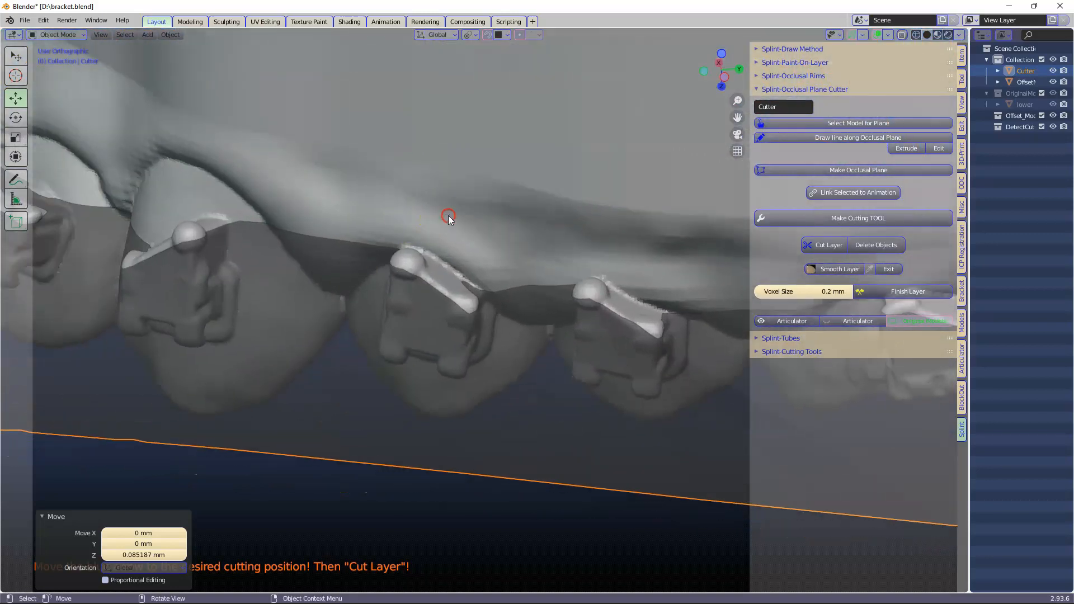
key("Tab")
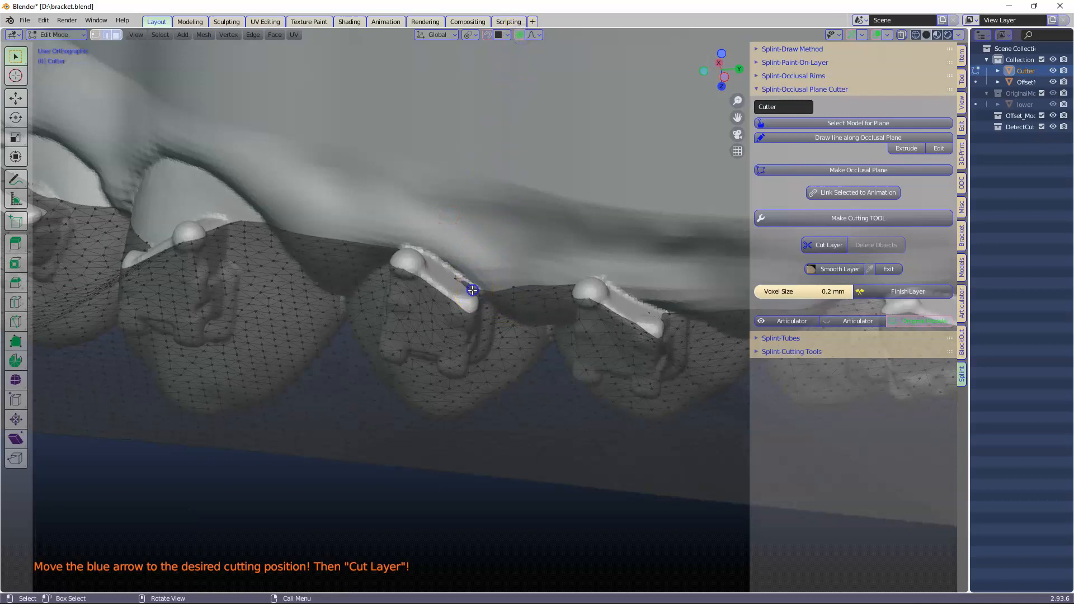
key("g")
key("z")
scroll(482, 274, "down", 4)
scroll(483, 273, "down", 4)
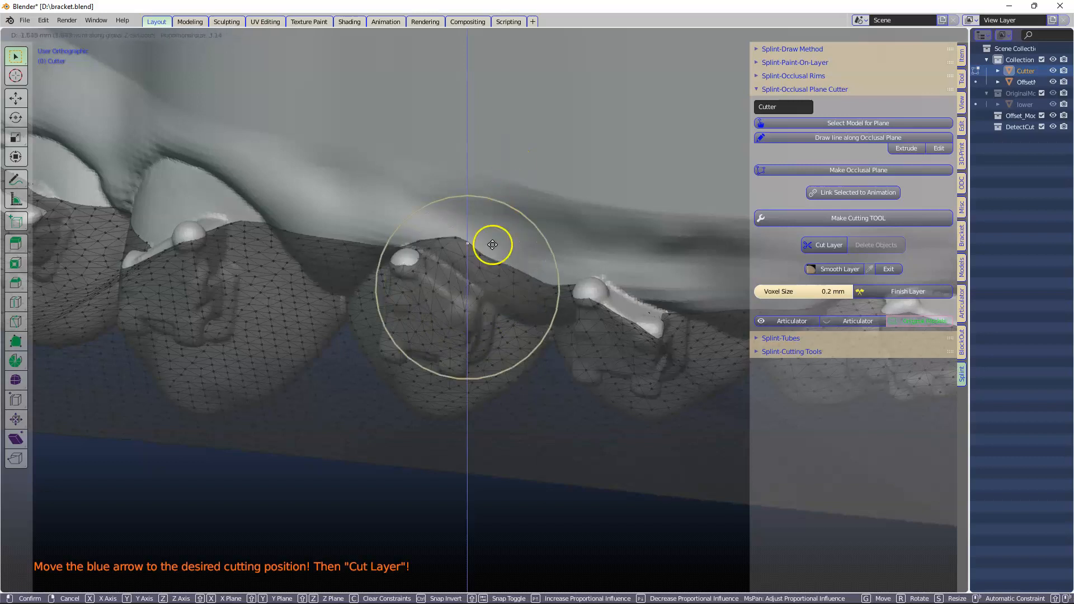
left_click(497, 277)
- Shift the cutter's mesh along Z at the adjacent bracket with proportional editing, and return to Object Mode
left_click(658, 309)
key("g")
key("z")
left_click(661, 323)
scroll(467, 231, "down", 4)
middle_click_drag(396, 233, 454, 230)
key("Tab")
scroll(452, 230, "down", 5)
middle_click_drag(340, 250, 536, 229)
scroll(536, 229, "up", 1)
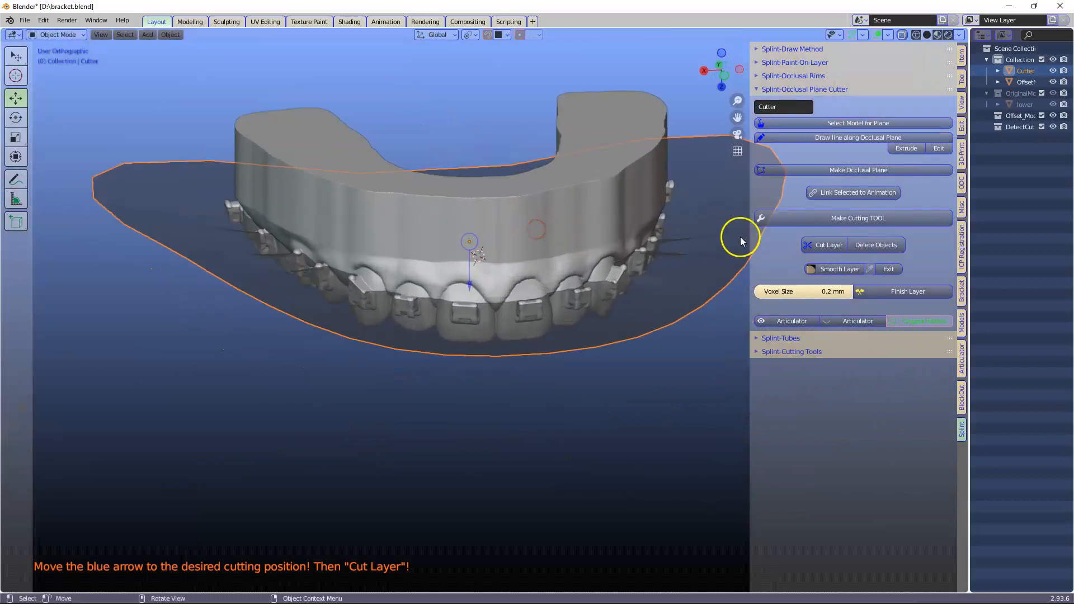
- Replace the Outliner with the Properties editor, show the cutter's modifiers and widen the area to read them
left_click_drag(970, 216, 828, 277)
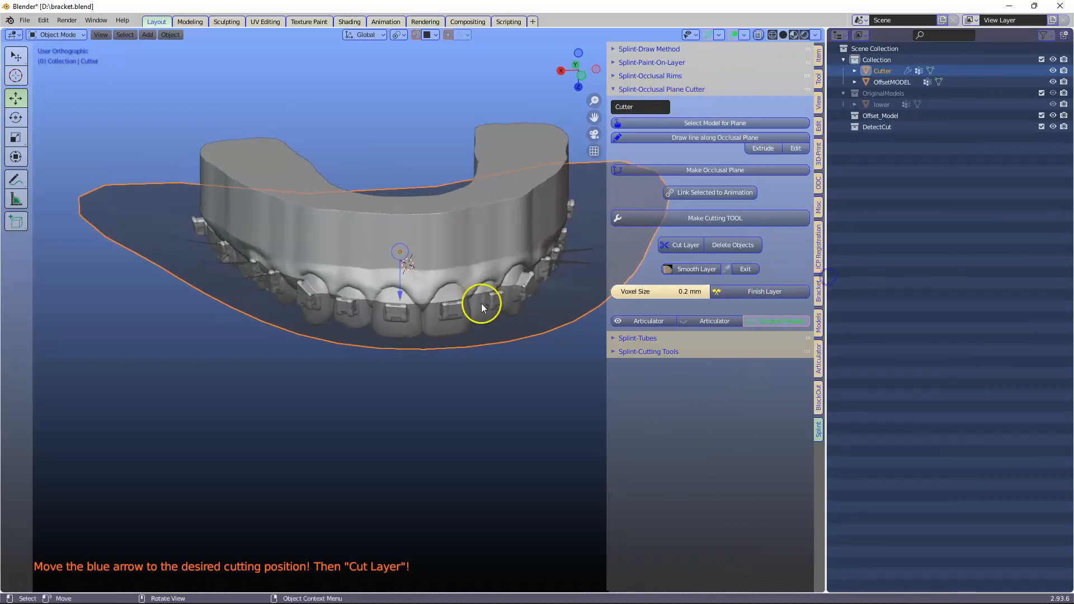
left_click(841, 33)
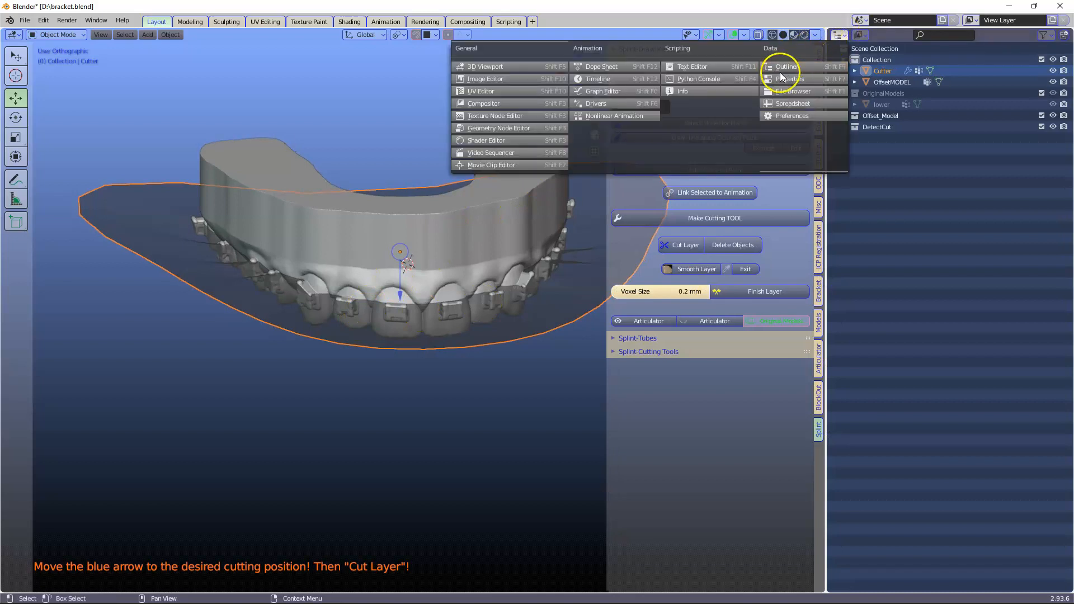
left_click(802, 79)
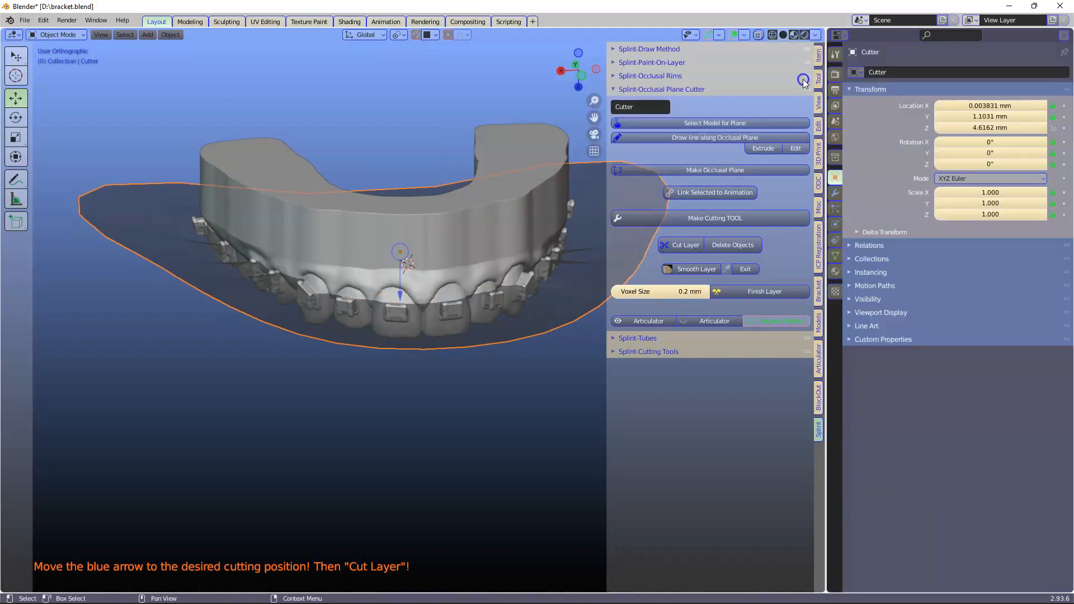
left_click(835, 193)
left_click_drag(828, 193, 687, 194)
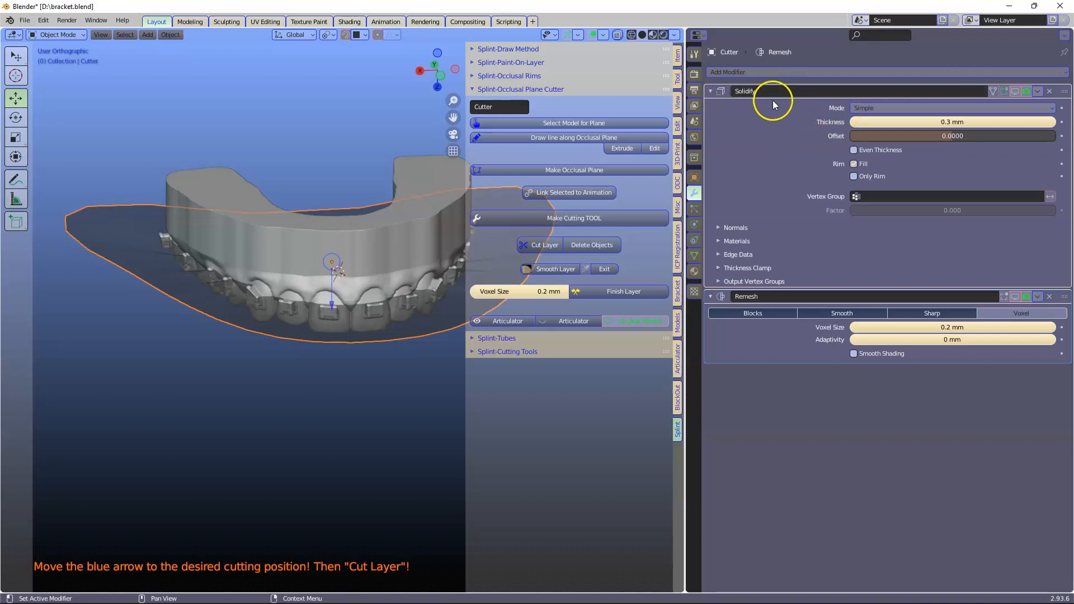
- Turn on the viewport display of the cutter's Solidify modifier and set its thickness to 10 mm
left_click(1016, 91)
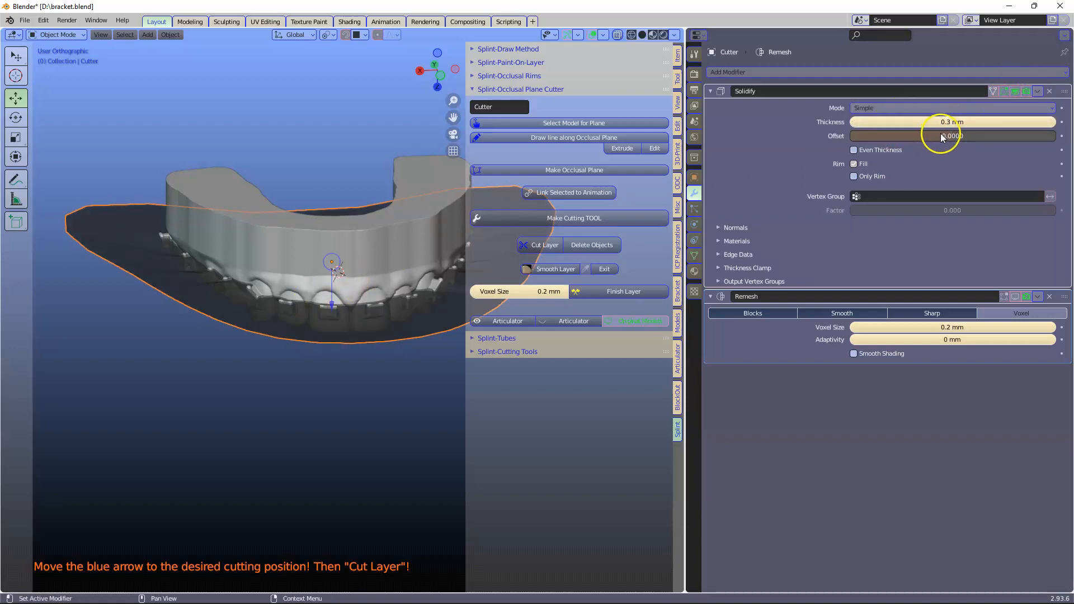
left_click(1015, 92)
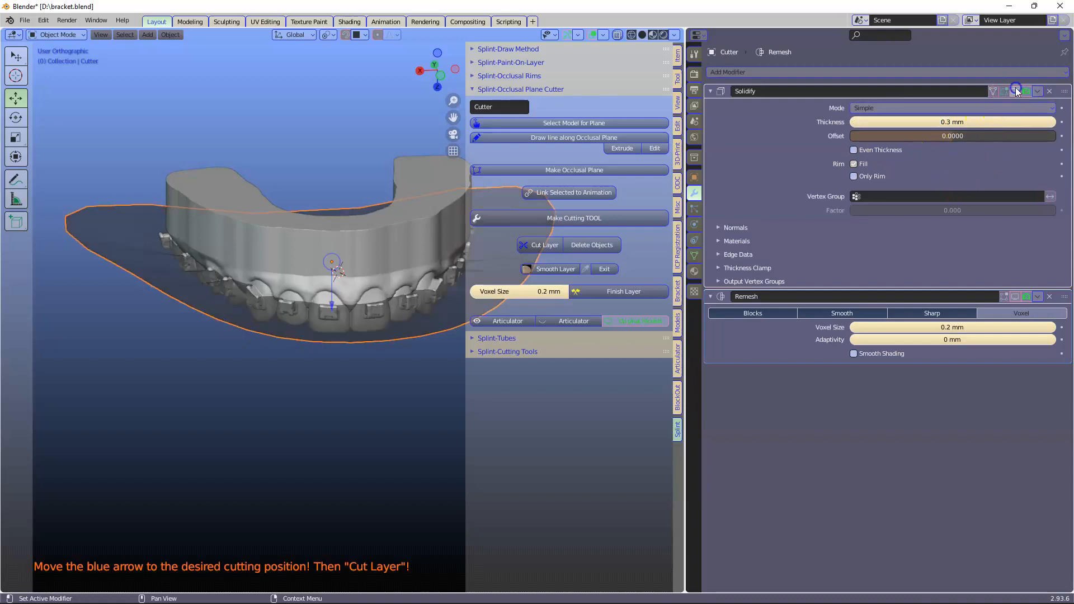
left_click(1016, 92)
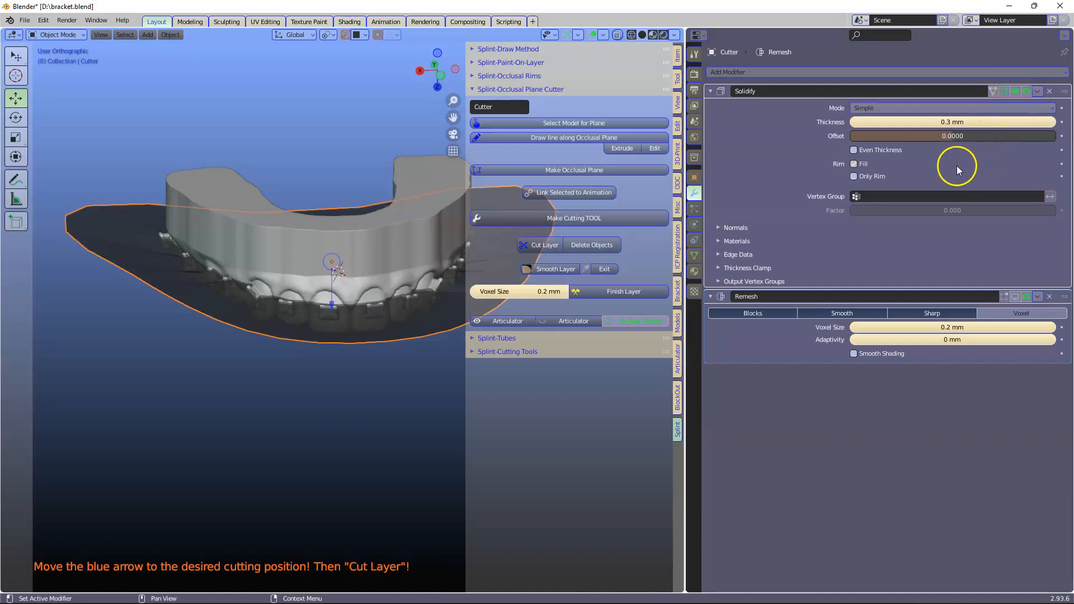
left_click(966, 119)
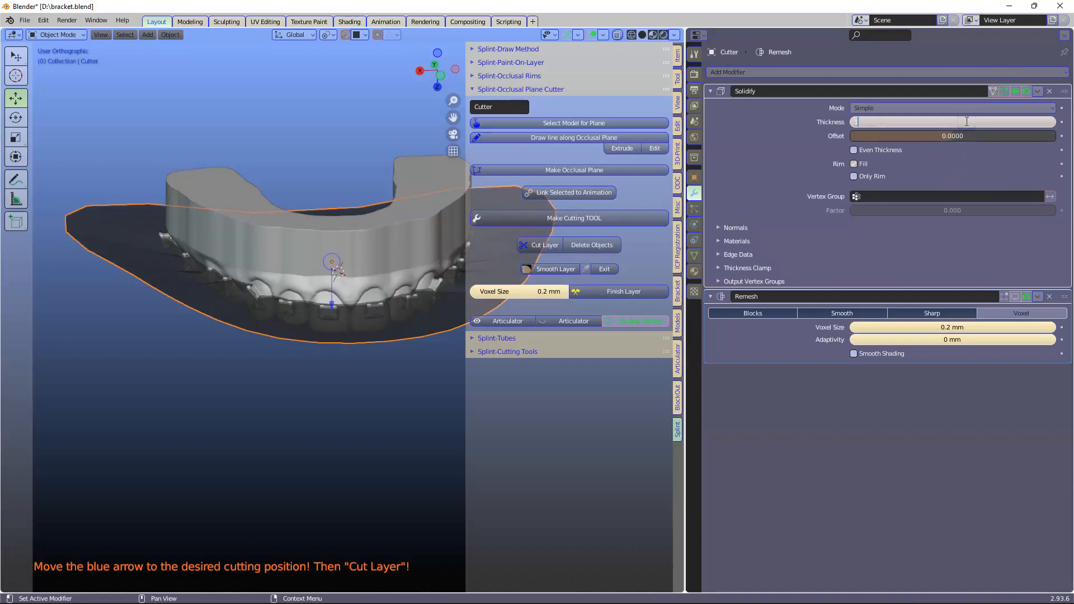
type("10")
key("Return")
mouse_move(257, 281)
middle_mouse_down()
mouse_move(256, 250)
mouse_move(257, 263)
middle_mouse_up()
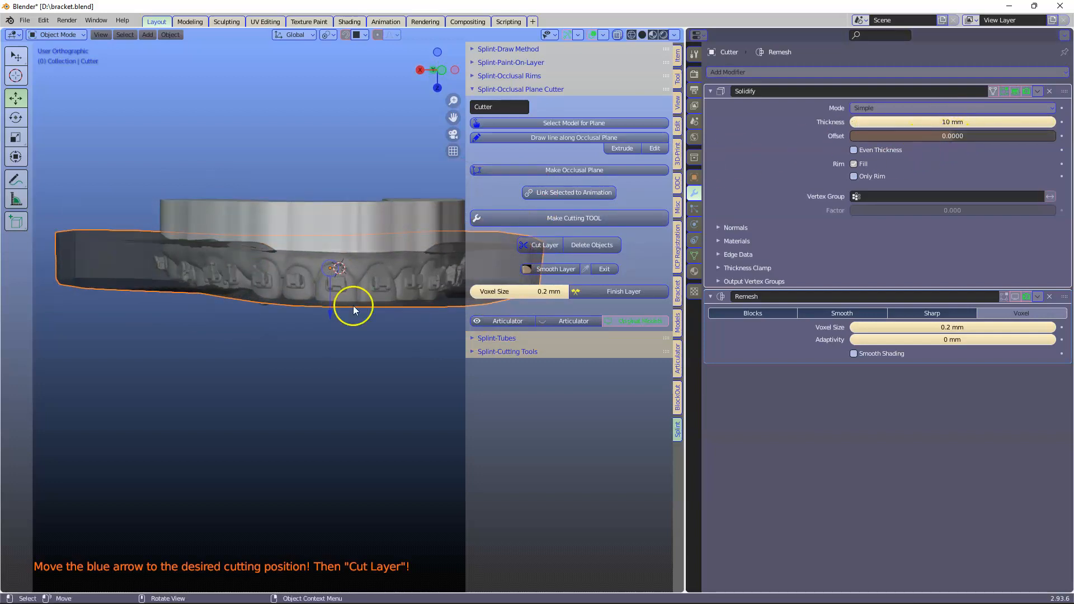
- Try a Solidify offset of 1 and check which side of the brackets the cutter thickens towards
left_click(965, 137)
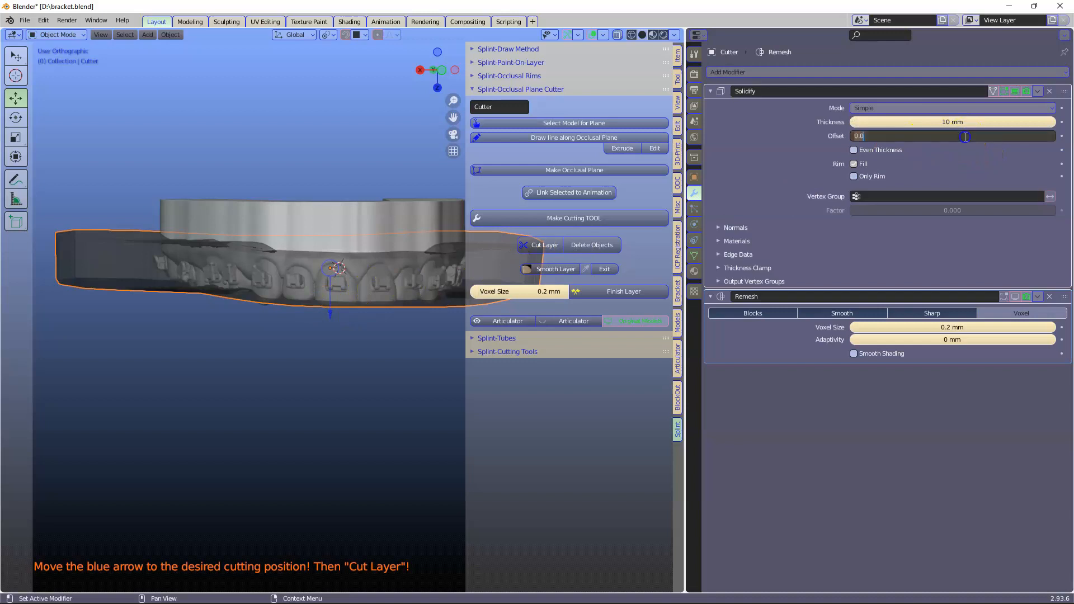
type("1")
key("Return")
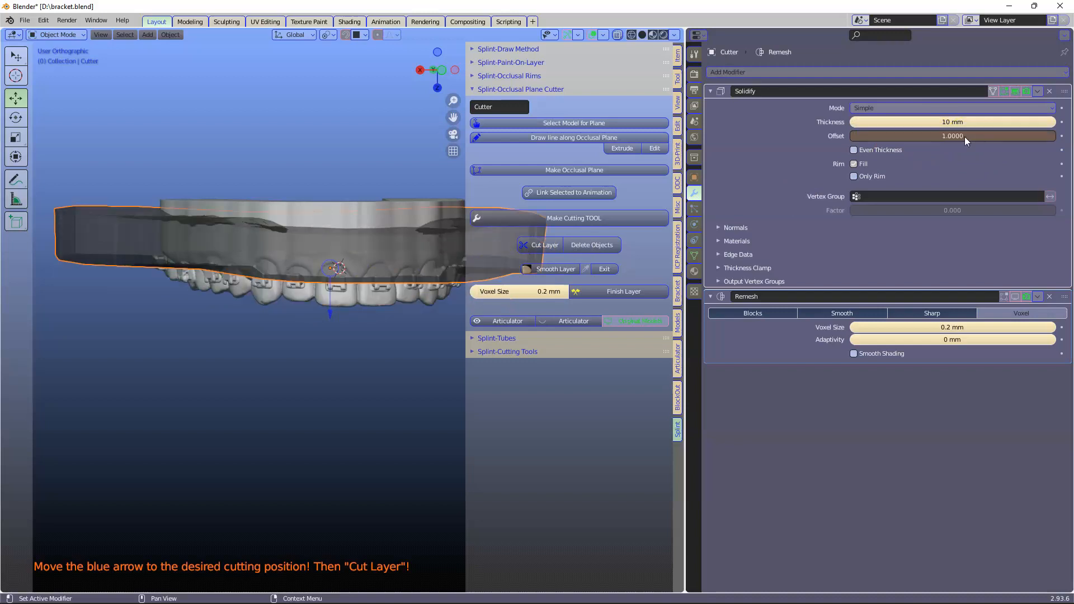
scroll(390, 311, "up", 3)
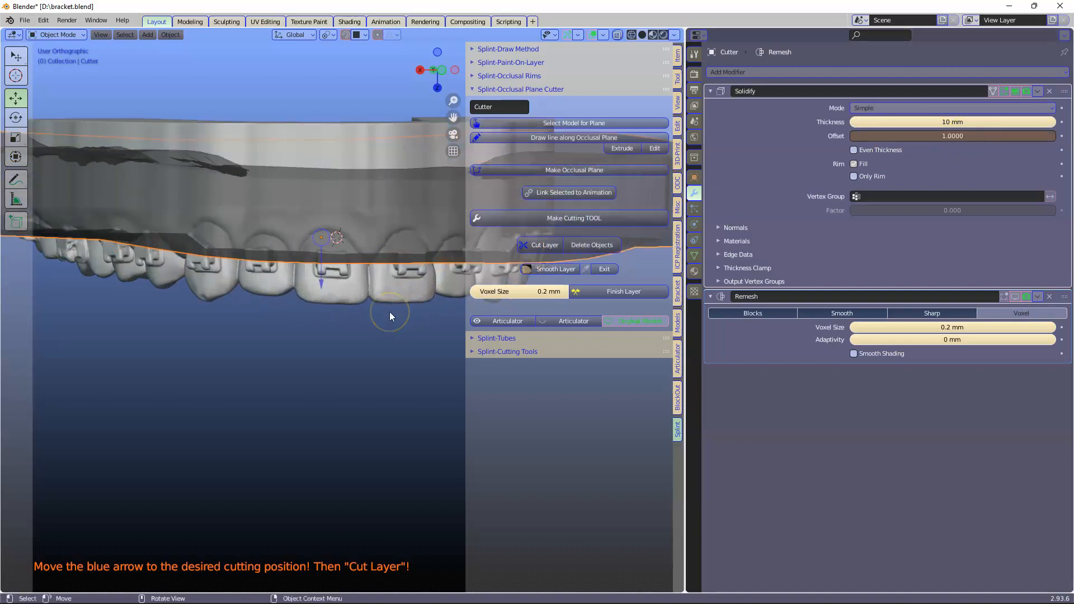
scroll(390, 311, "up", 3)
scroll(389, 312, "down", 3)
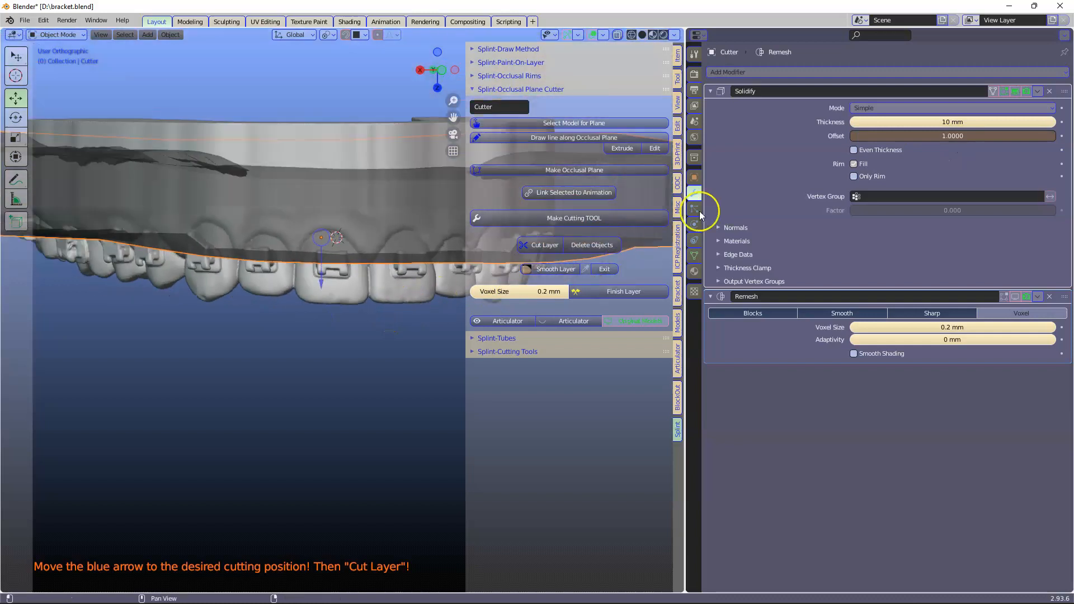
- Set the Solidify offset to -1 so the cutter thickens towards the incisal side of the teeth
left_click(976, 136)
key("BackSpace")
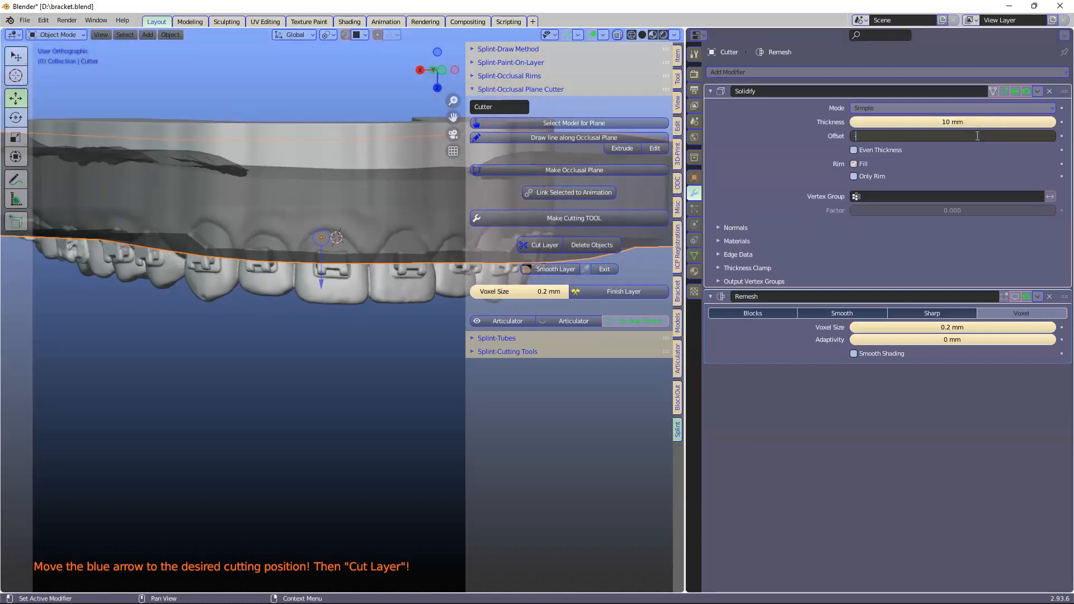
type("-1")
key("Return")
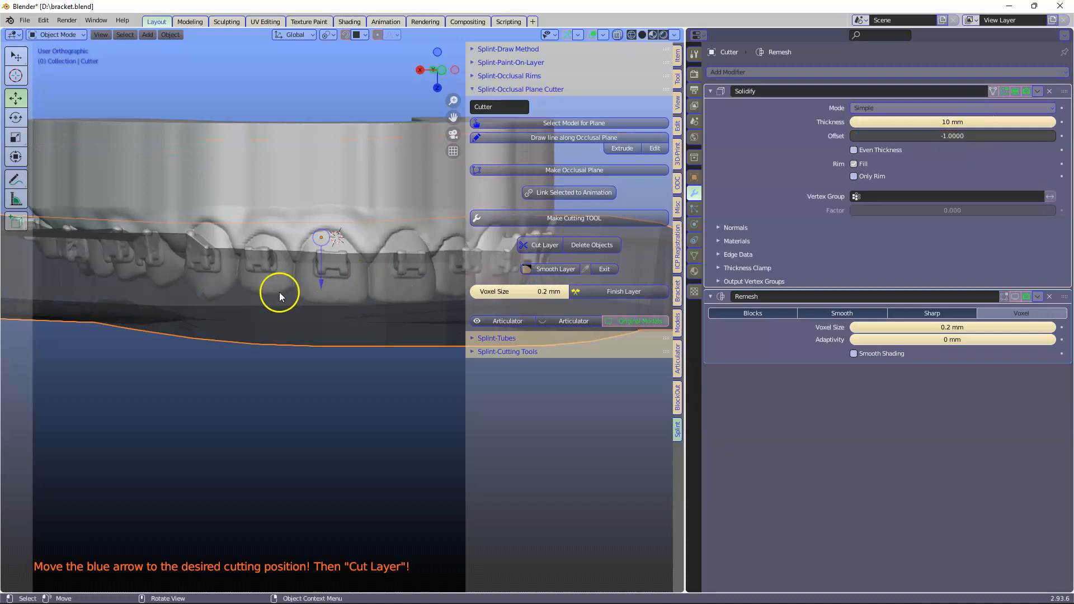
- Narrow the Properties editor and check the thickened cutter's position around the front brackets
left_click_drag(685, 202, 743, 203)
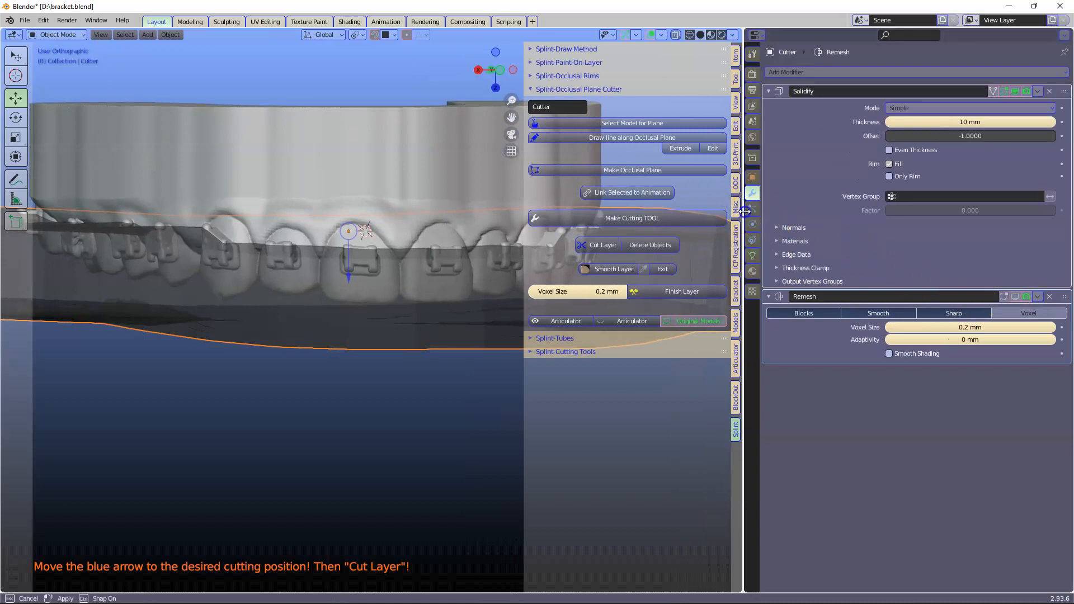
left_click_drag(743, 212, 746, 212)
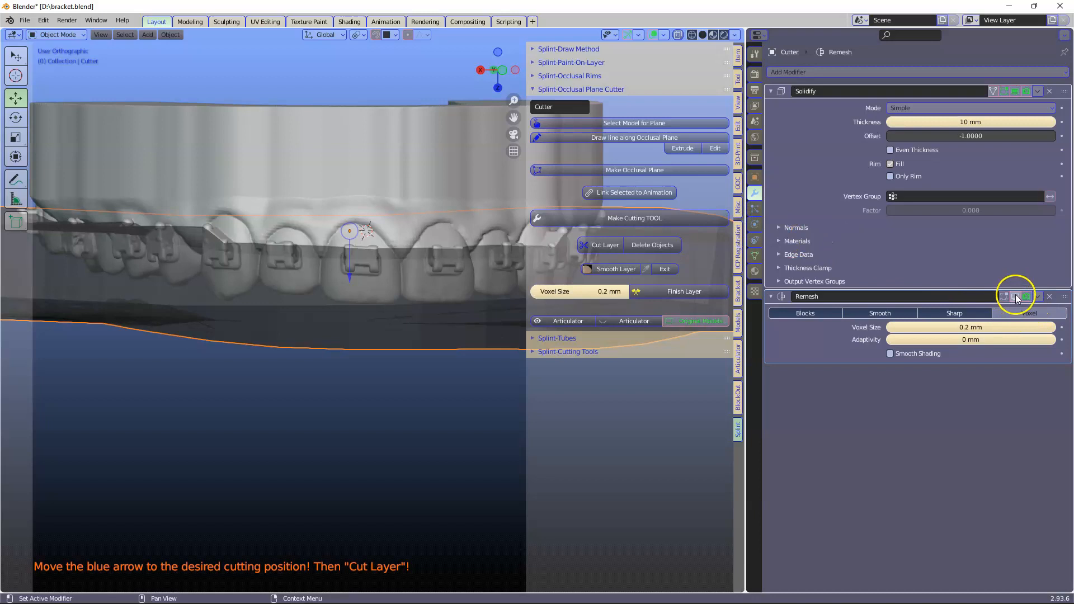
left_click_drag(748, 232, 962, 197)
scroll(515, 257, "down", 3)
middle_click_drag(488, 267, 643, 276)
scroll(461, 297, "up", 2)
scroll(460, 296, "up", 2)
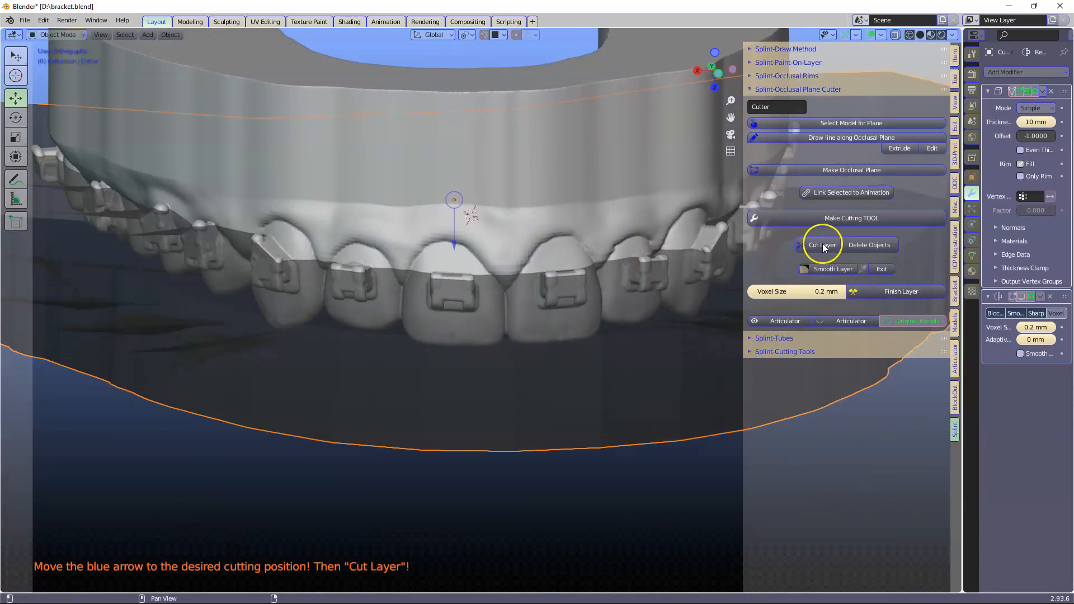
scroll(444, 328, "down", 2)
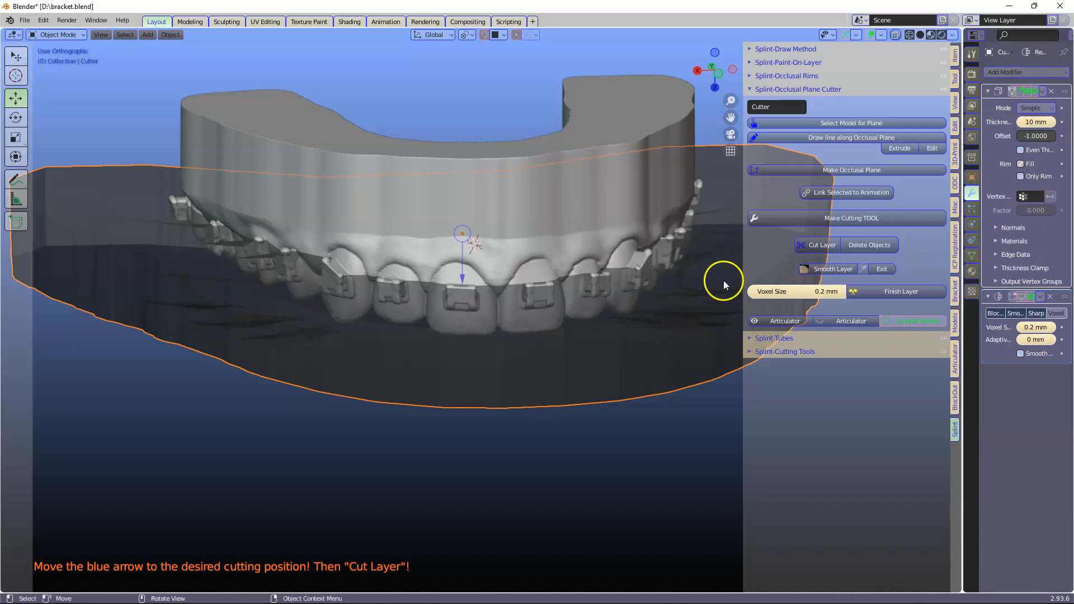
- Run Cut Layer with the thickened cutter positioned at the gingival edges of the brackets
left_click(818, 245)
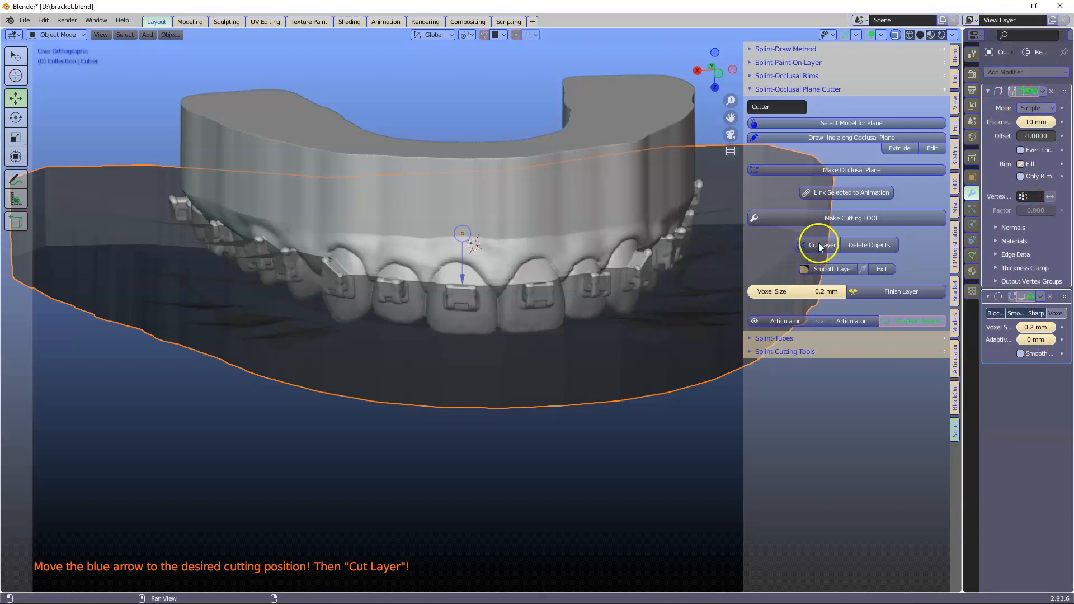
left_click(518, 334)
mouse_move(509, 332)
middle_mouse_down()
mouse_move(511, 316)
mouse_move(511, 345)
mouse_move(498, 324)
middle_mouse_up()
left_click(509, 346)
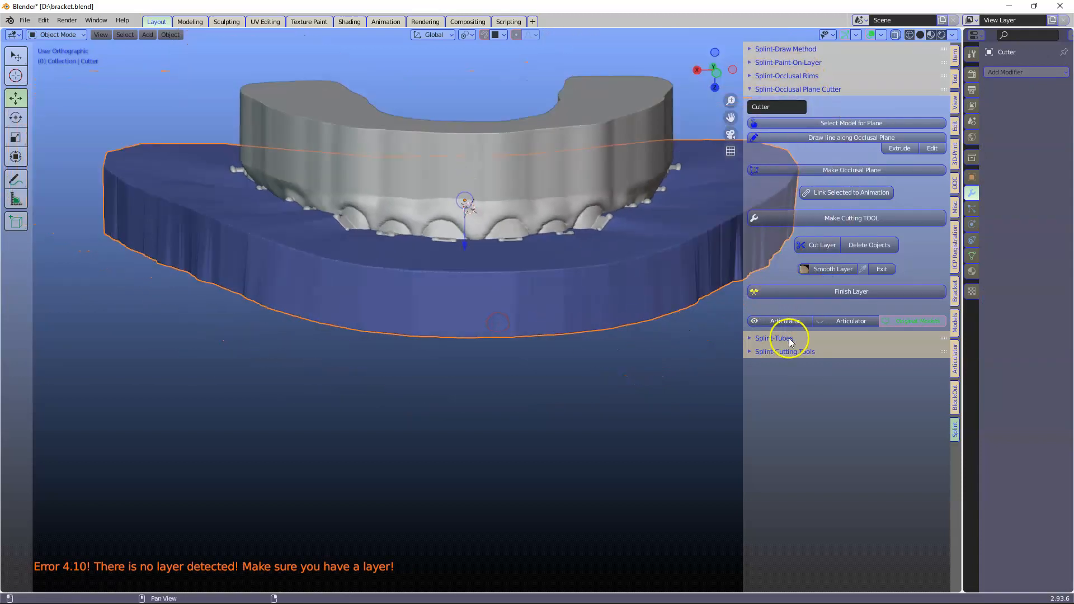
- Name the offset model as the target model in the Splint cutting tools
left_click(752, 351)
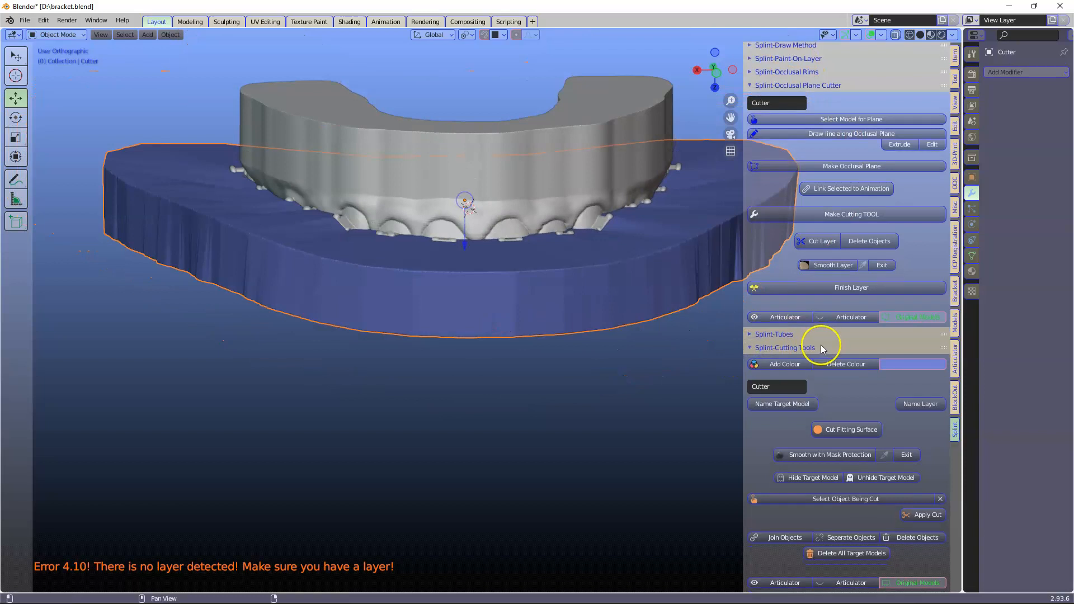
left_click(756, 347, "ctrl")
middle_click_drag(515, 257, 506, 321, "shift")
scroll(364, 298, "down", 1)
scroll(365, 293, "up", 1)
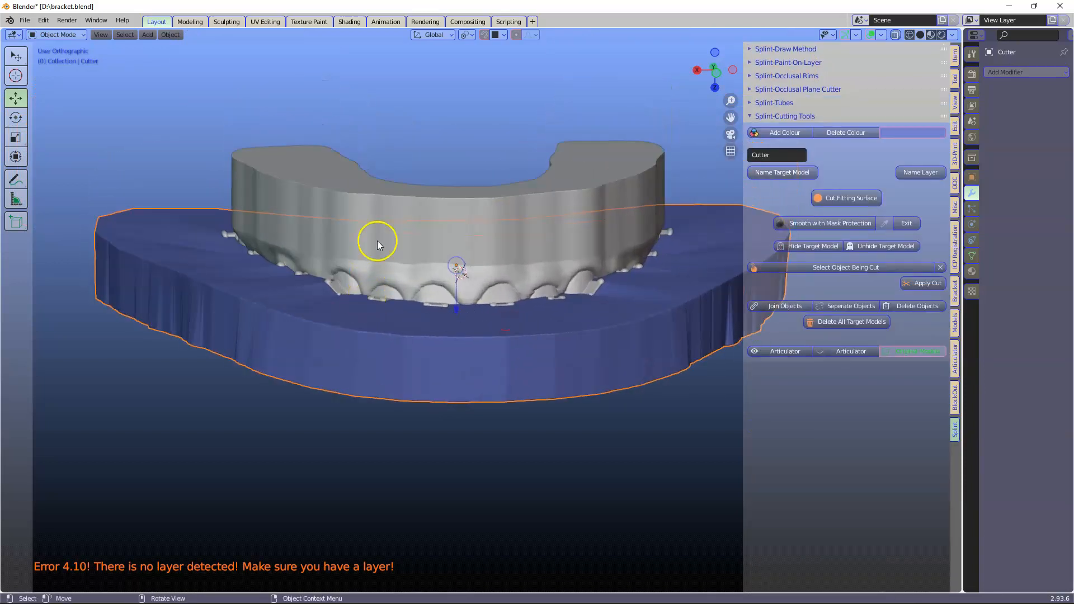
left_click(393, 200)
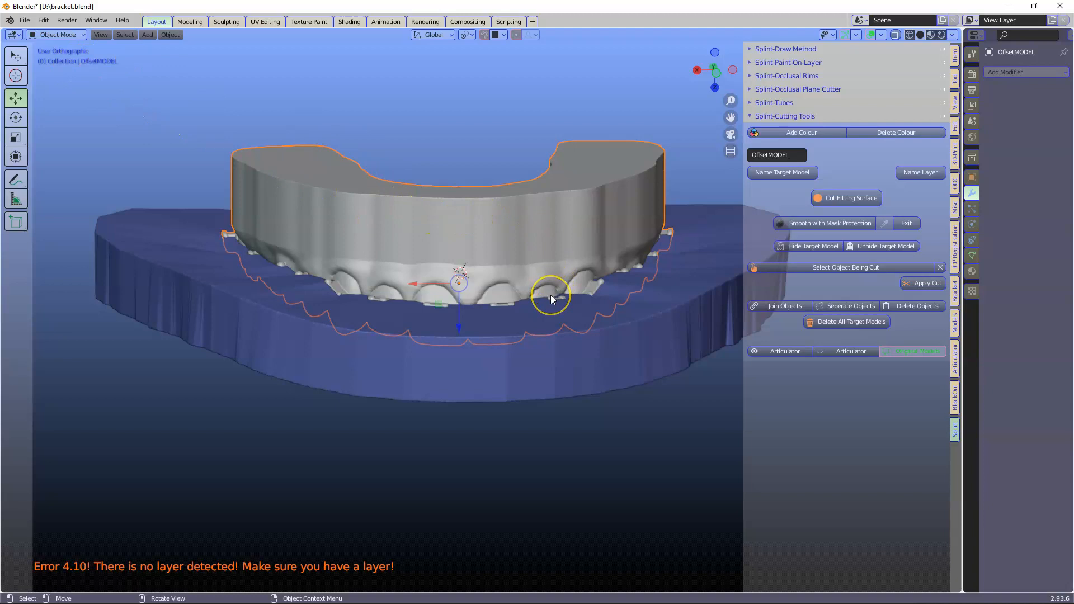
mouse_move(551, 294)
middle_mouse_down()
mouse_move(549, 271)
mouse_move(554, 292)
middle_mouse_up()
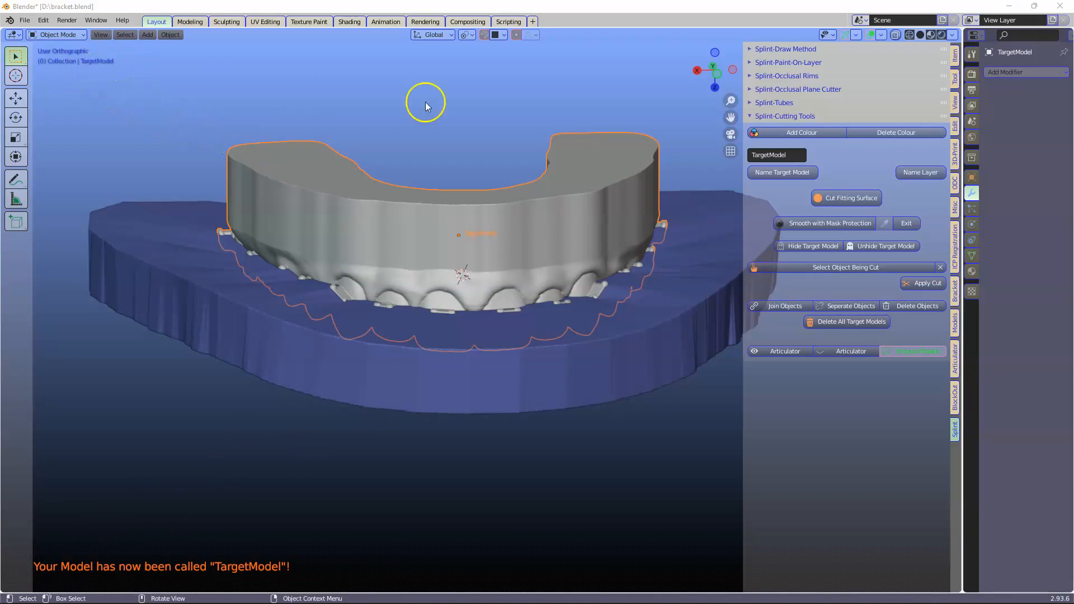
- Name the cutter as the layer and cut its fitting surface with the target model
scroll(424, 415, "up", 3)
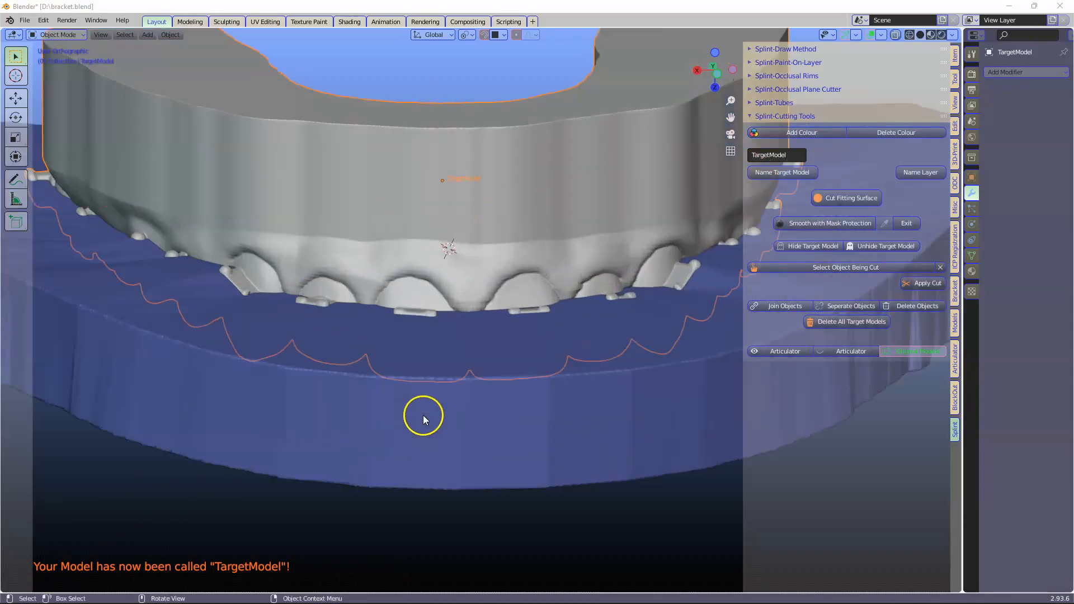
left_click(417, 436)
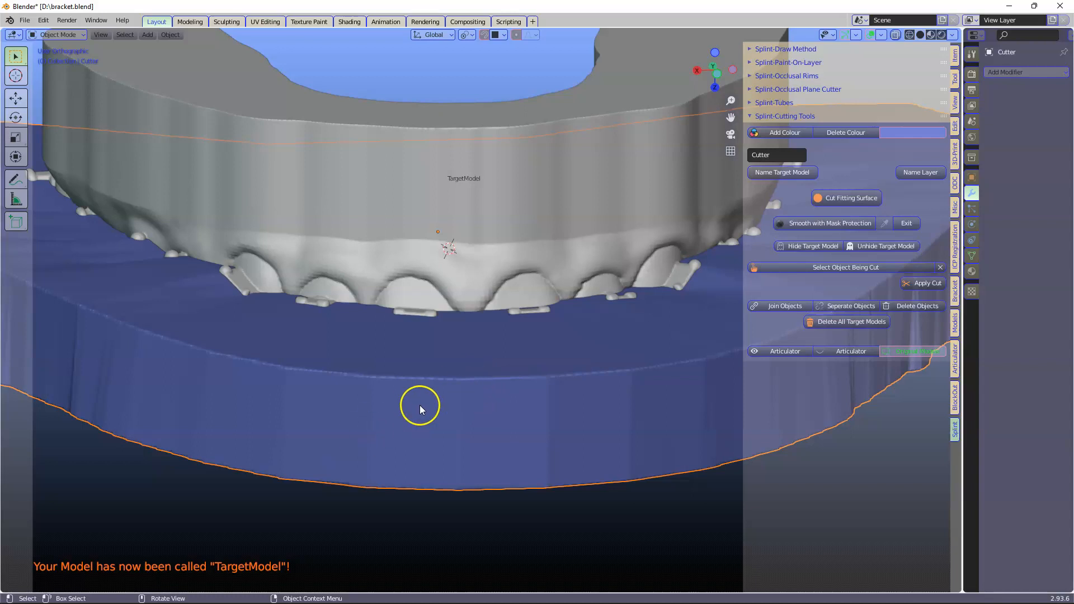
scroll(420, 409, "down", 1)
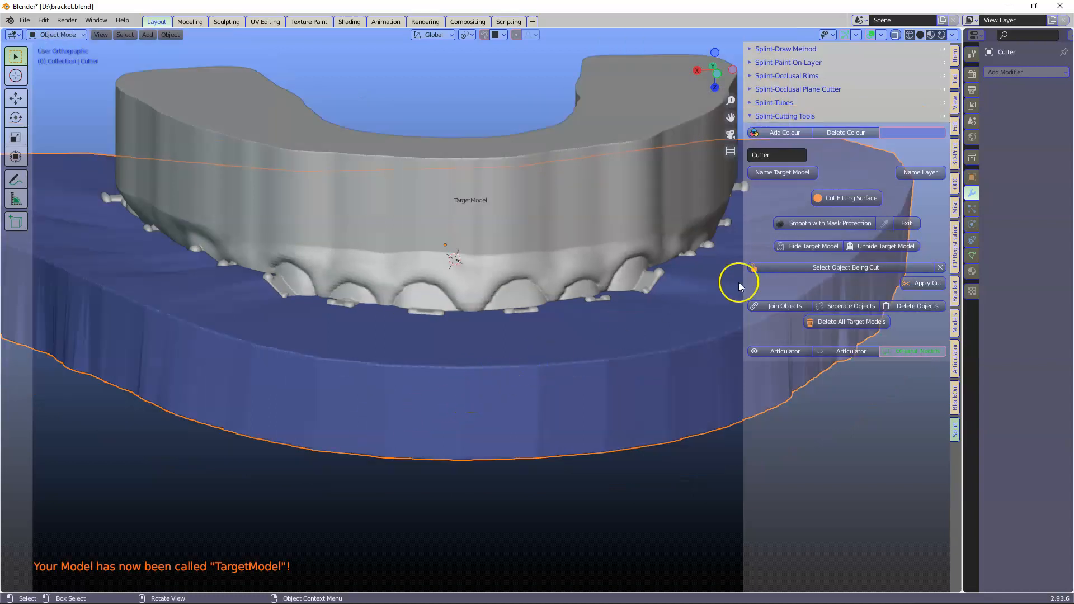
left_click(918, 173)
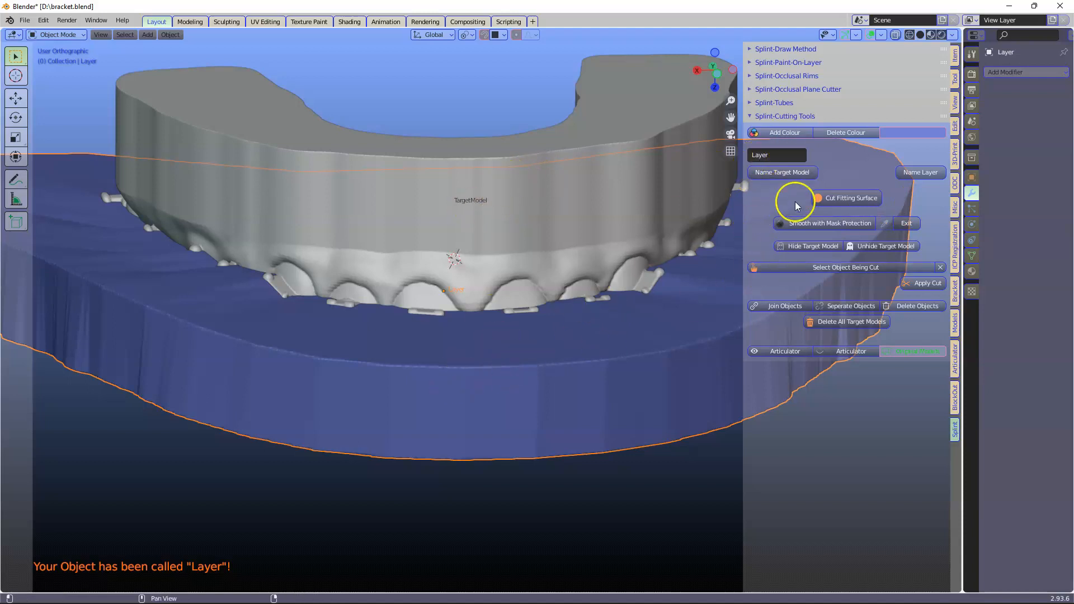
left_click(848, 198)
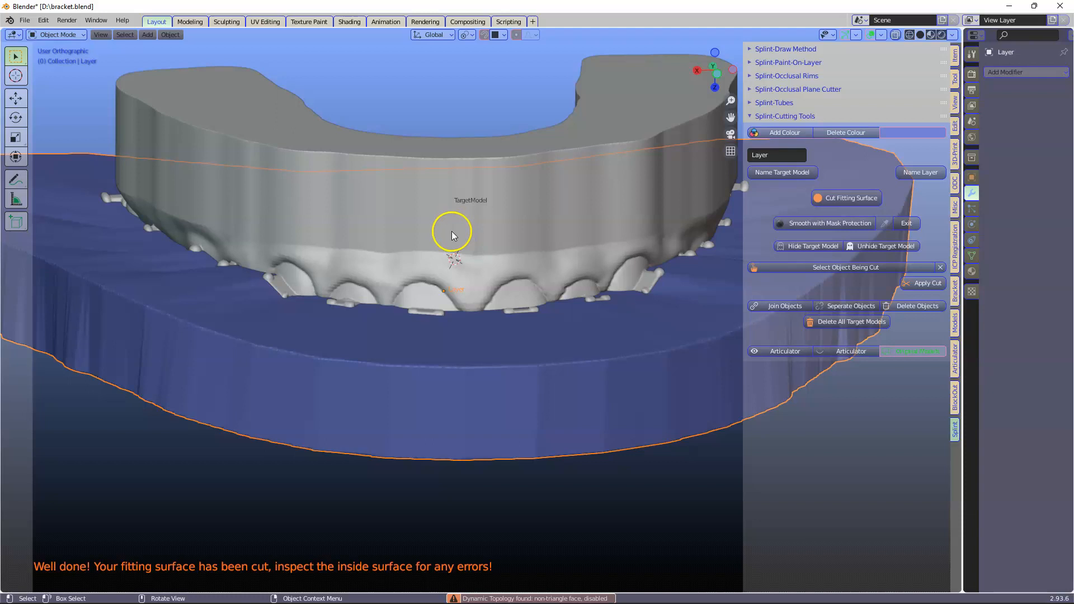
- Hide the target model to expose the tooth and bracket imprints in the layer's cut fitting surface
left_click(348, 149)
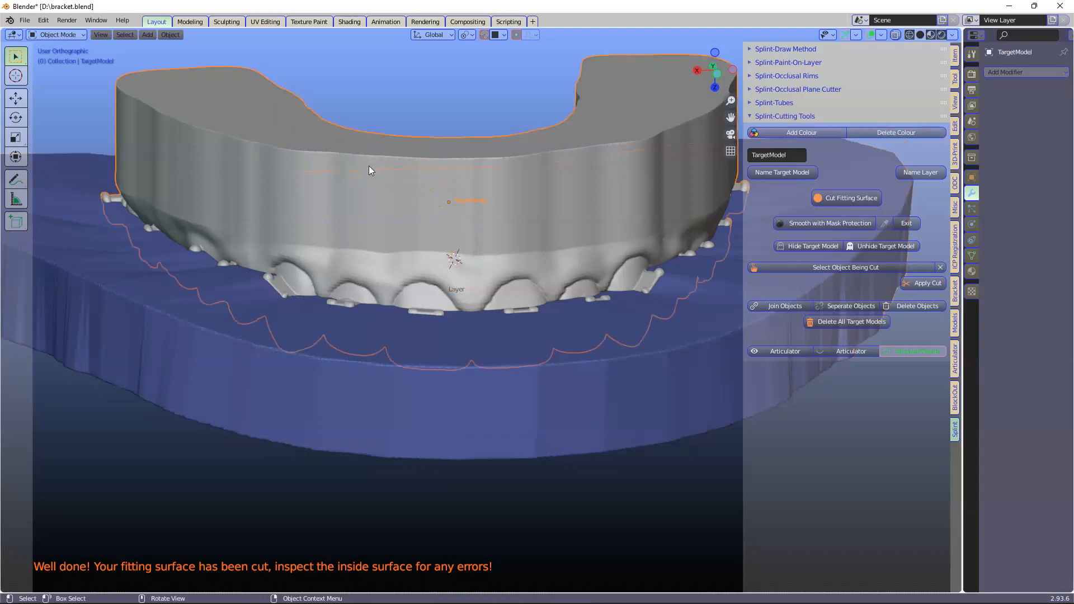
key("h")
middle_click_drag(394, 240, 425, 382)
mouse_move(432, 337)
middle_mouse_down()
mouse_move(423, 408)
mouse_move(414, 401)
mouse_move(422, 375)
middle_mouse_up()
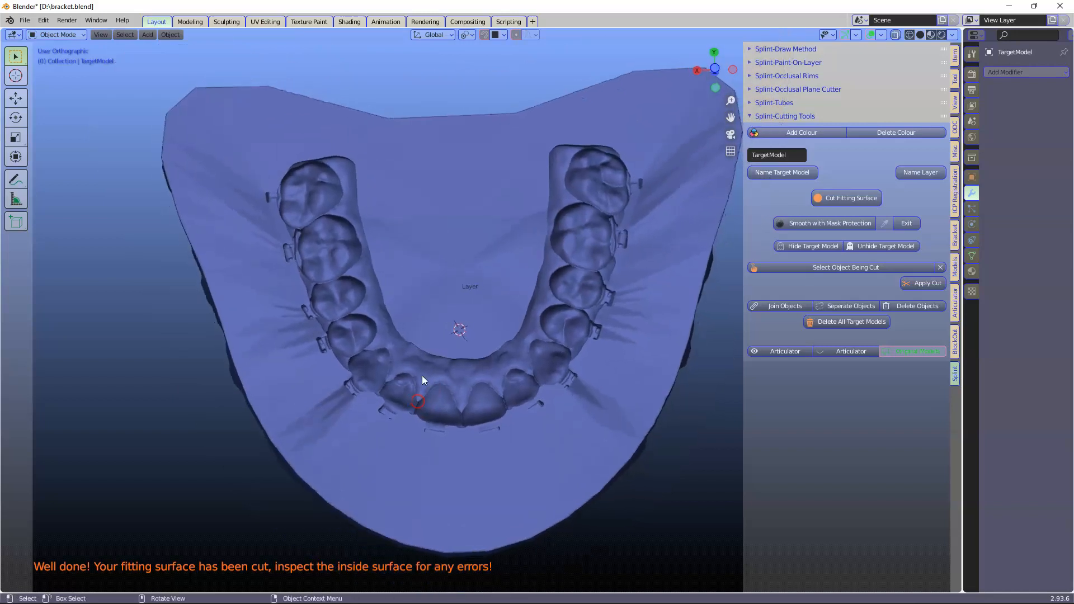
- Show the layer in bottom orthographic view and place the 3D cursor in the middle of the arch
key("grave")
left_click(430, 270)
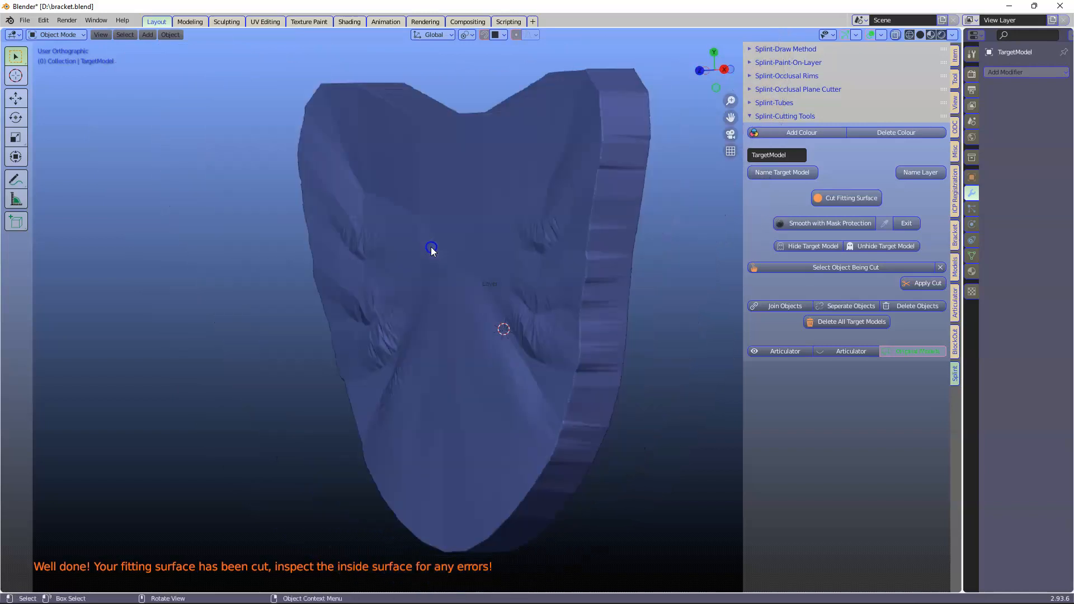
key("grave")
left_click(431, 311)
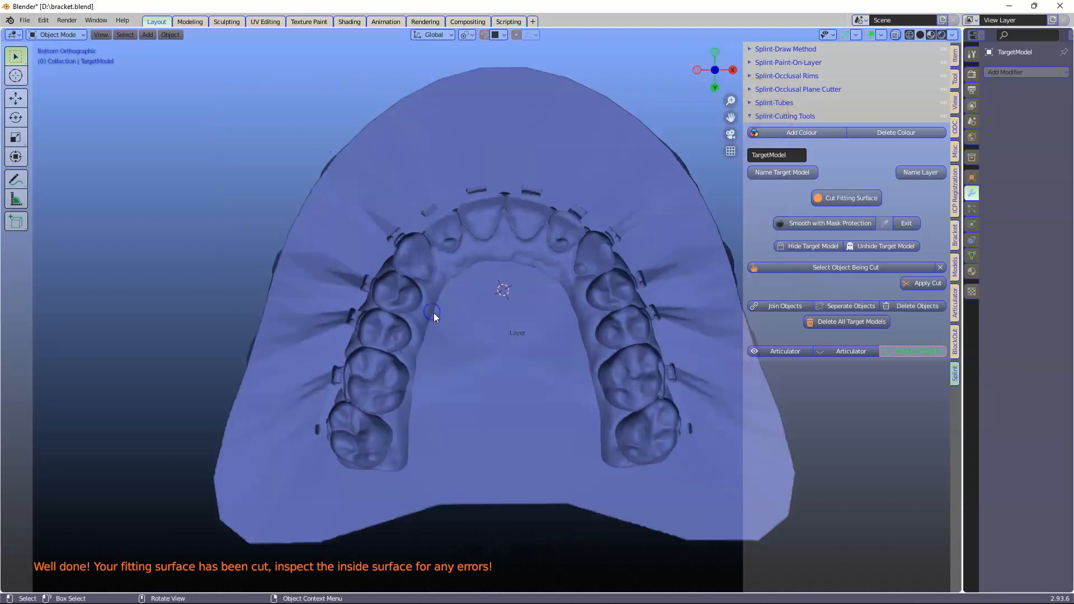
middle_click_drag(473, 348, 416, 324, "shift")
right_click(442, 292, "shift")
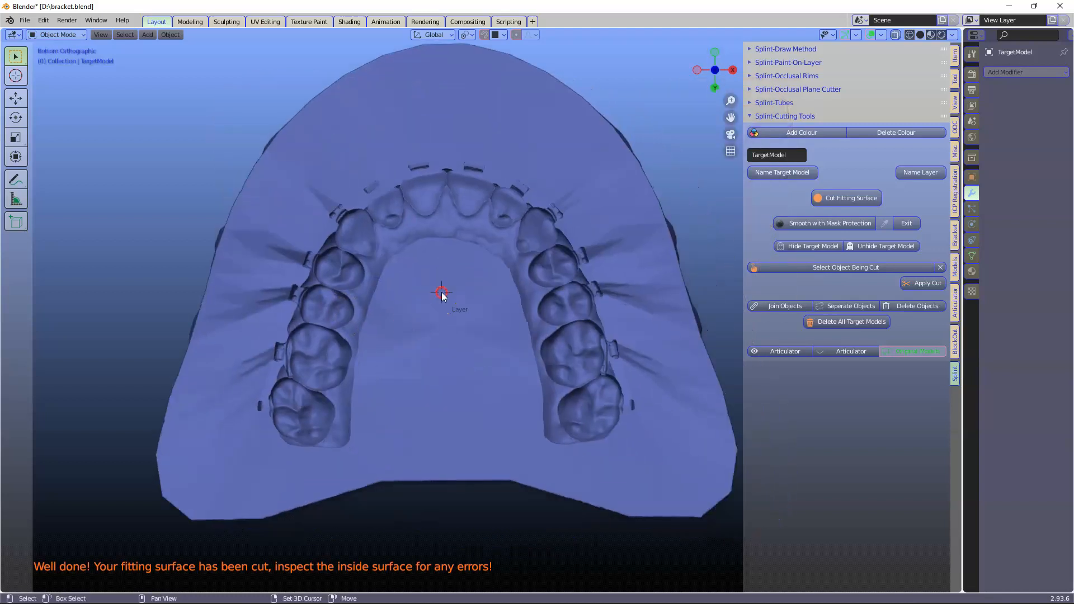
- Start Curve Cutting from the Models tools with the layer as the object being cut
left_click(956, 270)
scroll(845, 368, "down", 5)
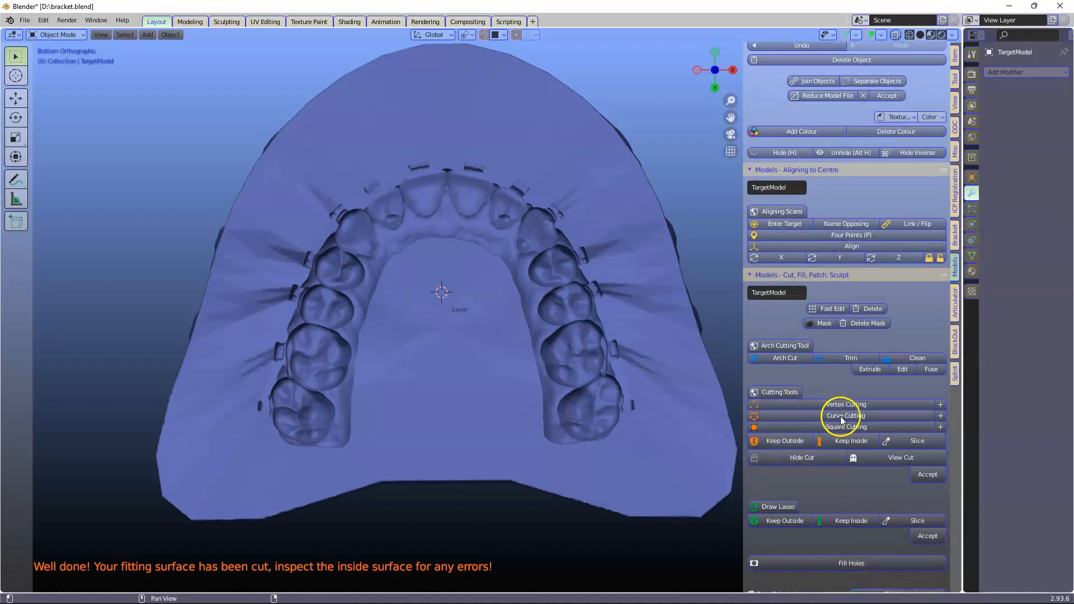
left_click(841, 416)
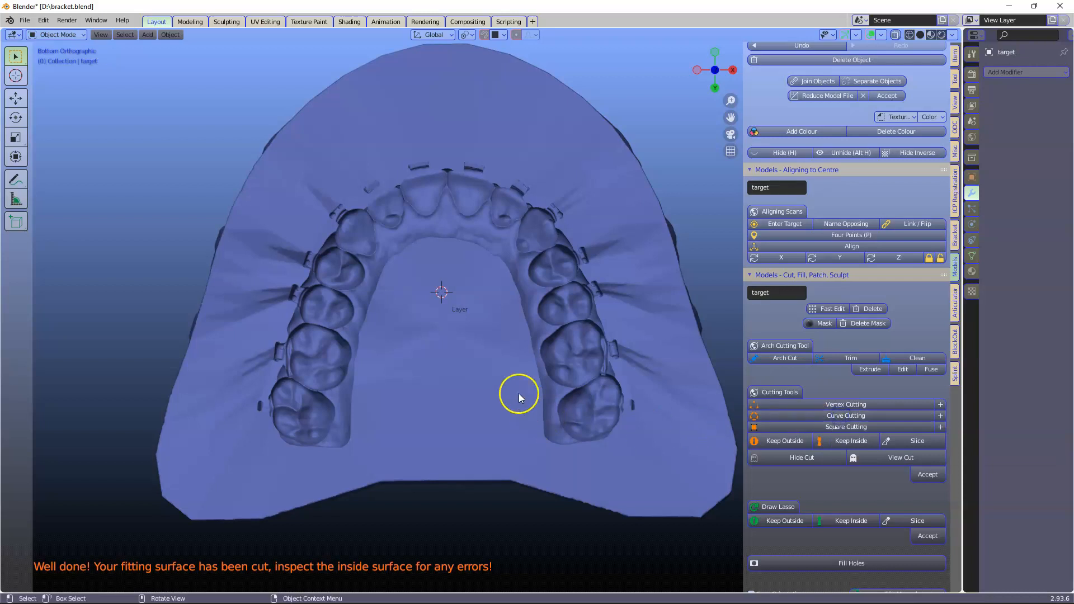
left_click(447, 294)
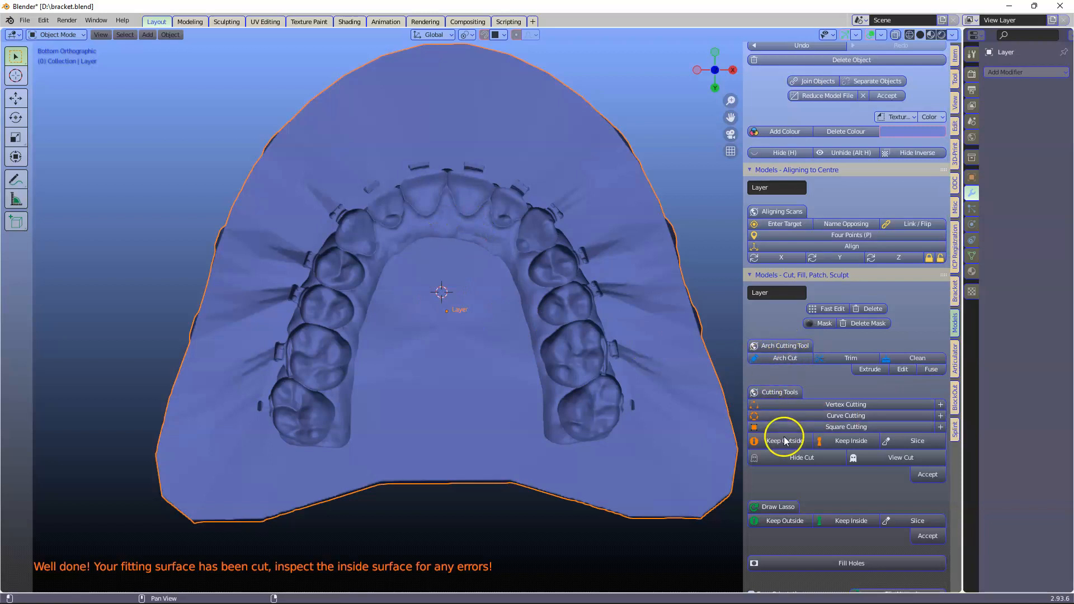
left_click(794, 416)
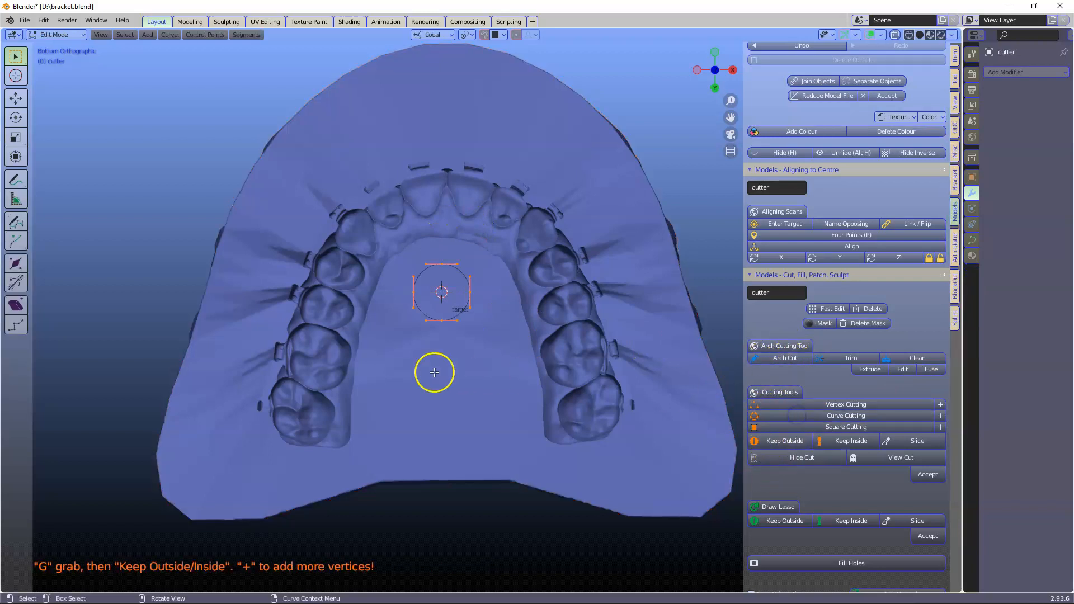
- Scale the circular cutter up about 6 times and shift it about 1.4 mm in X and 2.6 mm in Y over the arch
scroll(475, 333, "down", 3)
key("s")
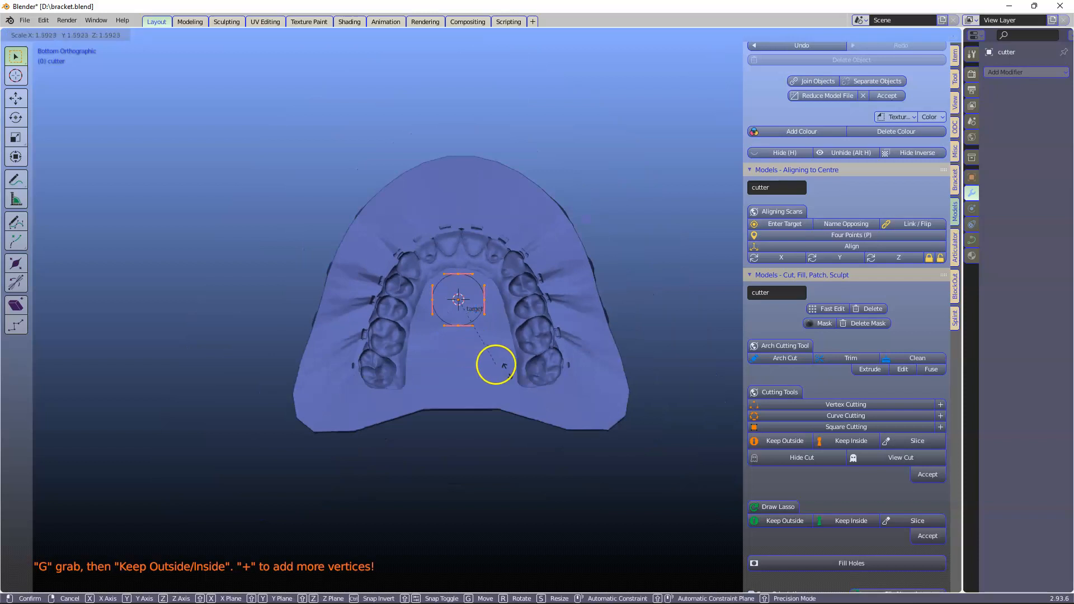
left_click(666, 489)
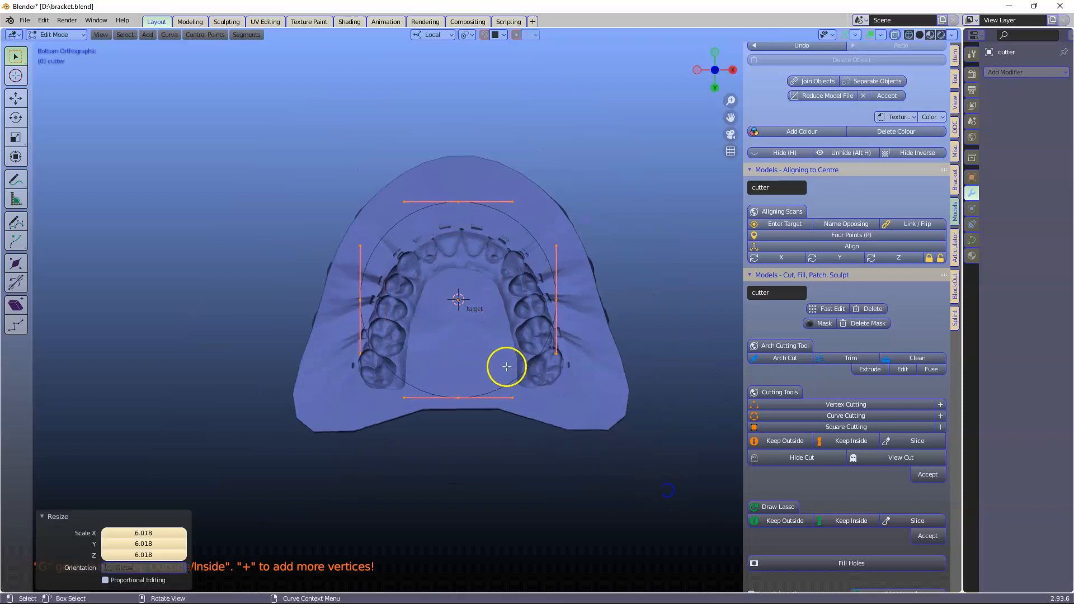
key("g")
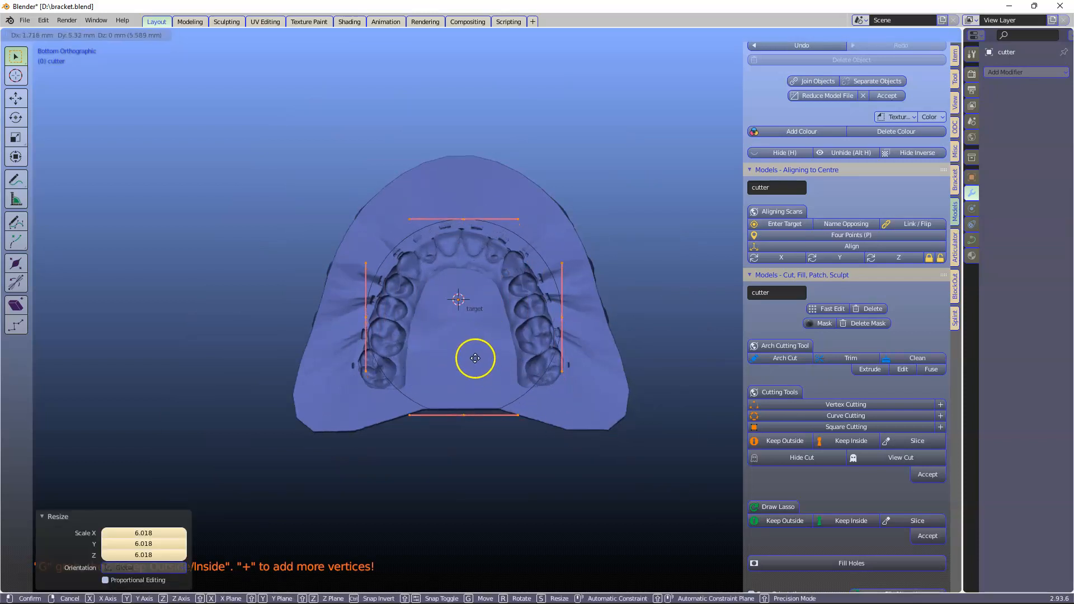
left_click(475, 349)
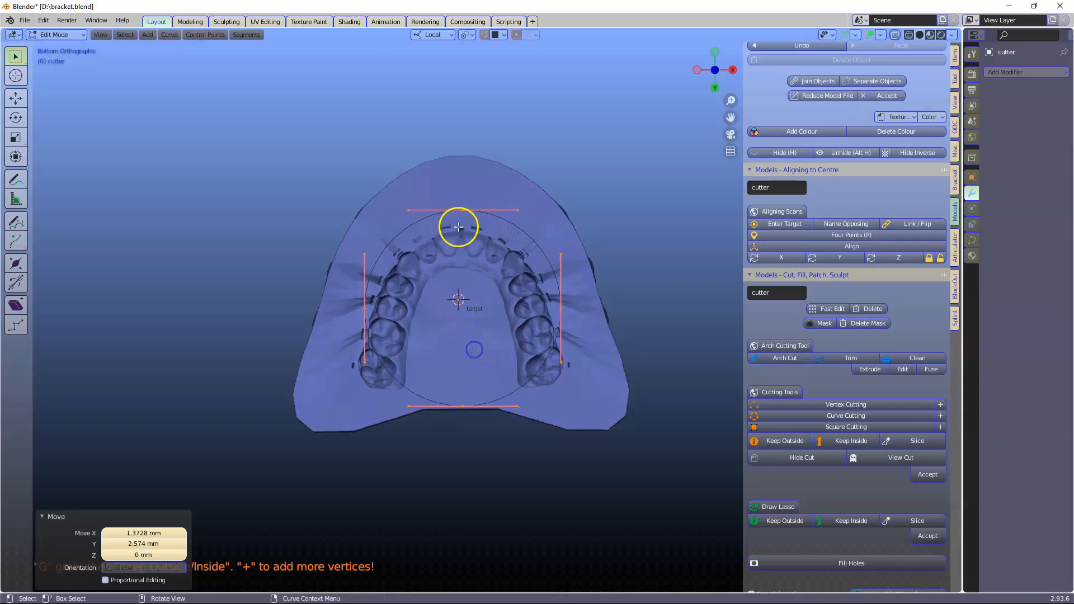
- Move the cutter's left control point behind the left last molar and rotate its handle outward to round that end
scroll(458, 225, "up", 3)
left_click(448, 139)
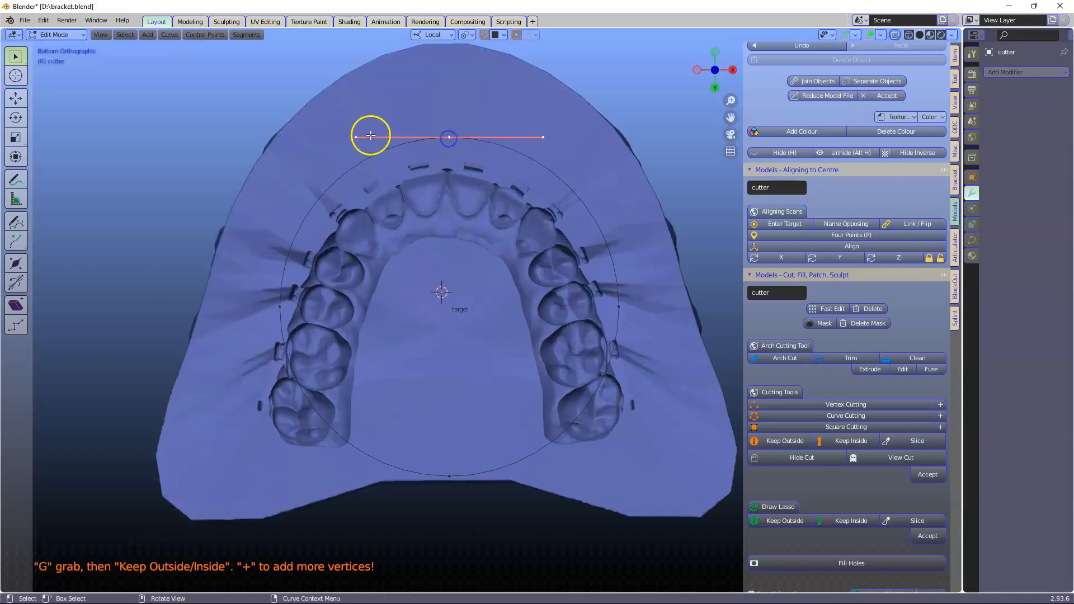
left_click(285, 304)
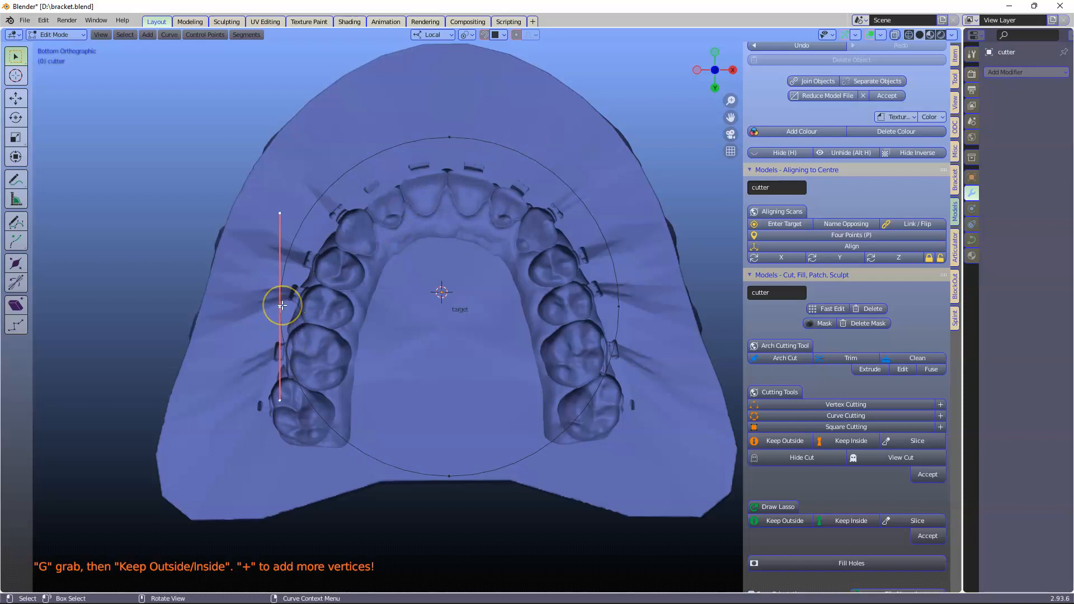
key("g")
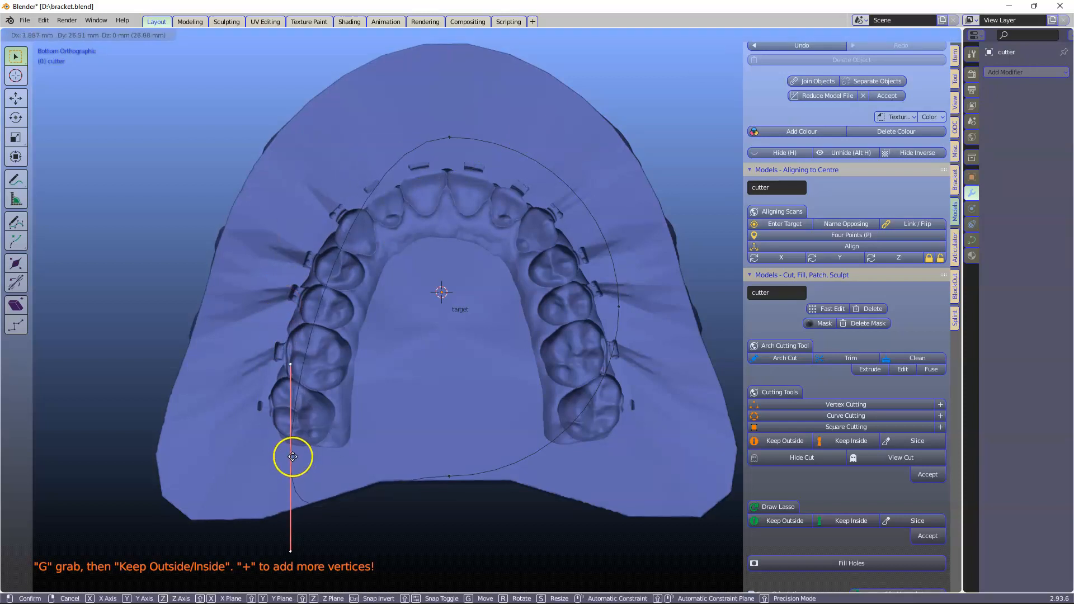
left_click(292, 456)
left_click(291, 364)
key("g")
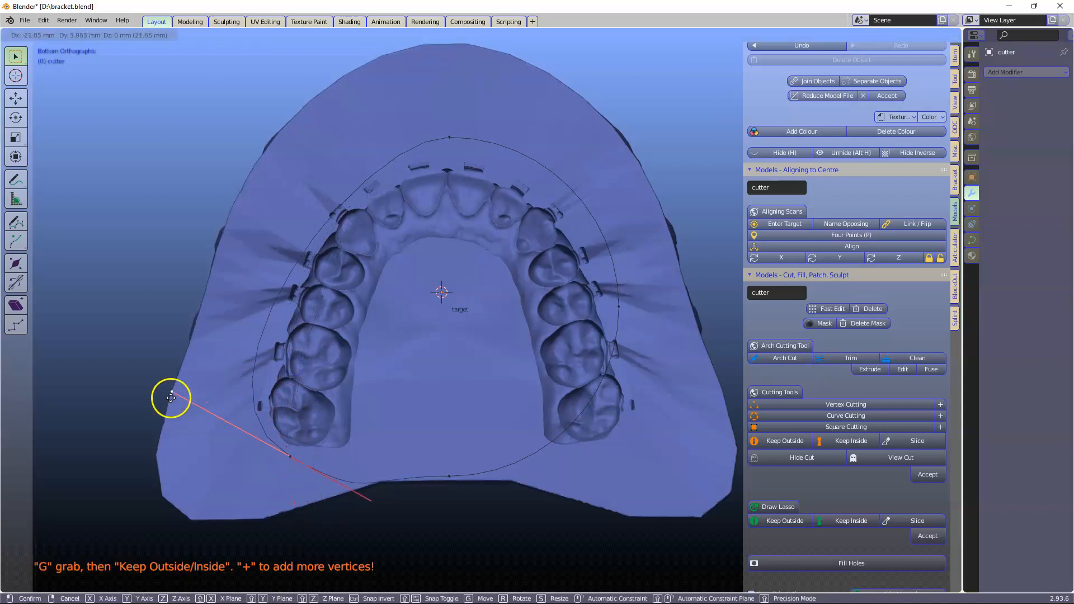
left_click(139, 414)
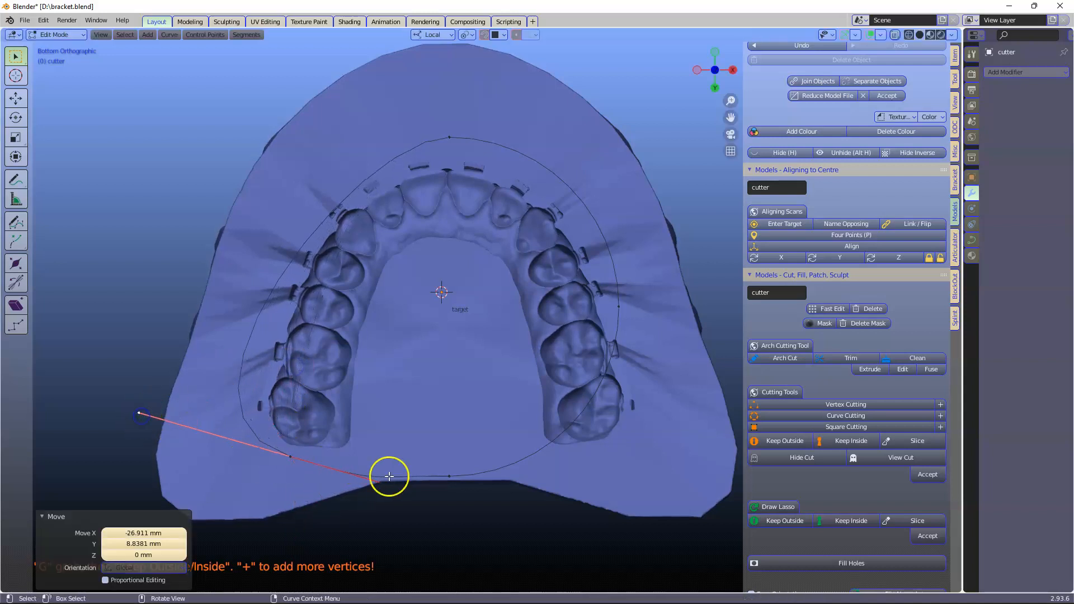
- Move the cutter's rear control point forward into the arch, just behind the front teeth
left_click(450, 476)
key("g")
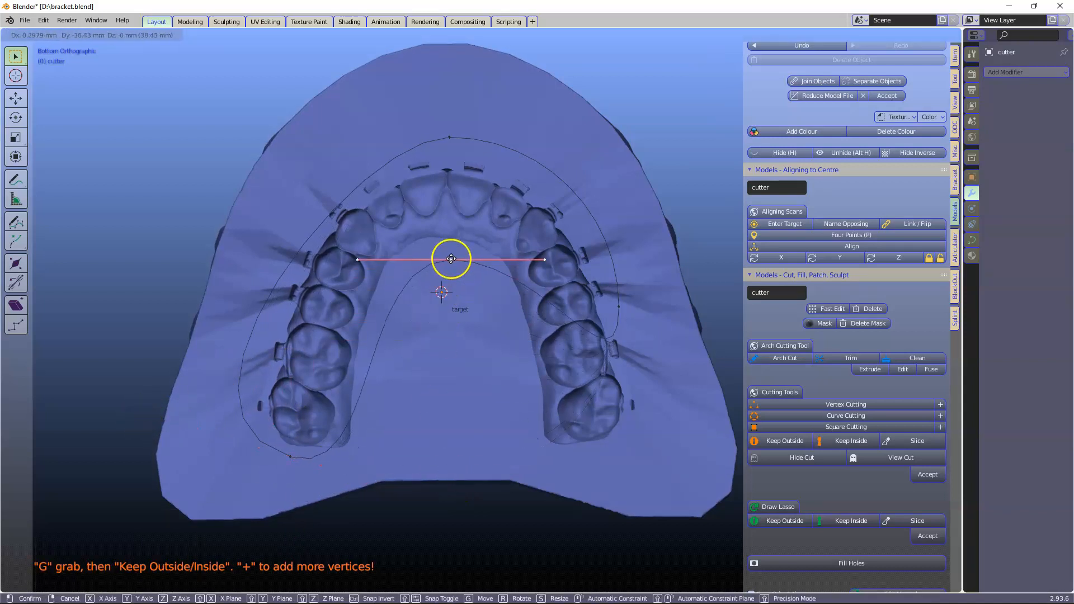
left_click(451, 260)
- Move the cutter's right control point behind the right last molar and angle both its handles to round that end
left_click(620, 306)
key("g")
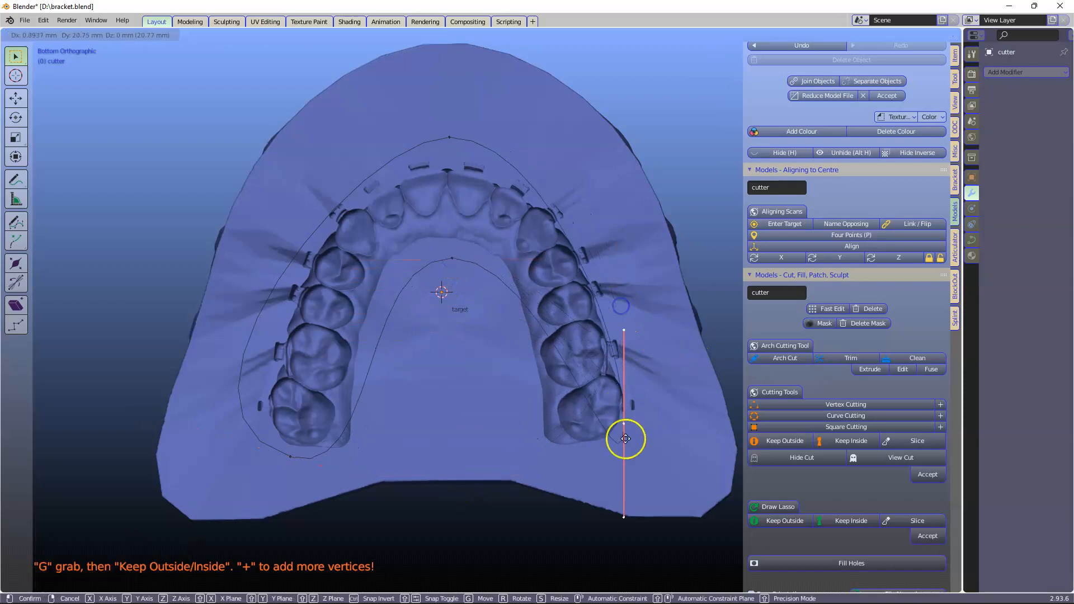
left_click(601, 452)
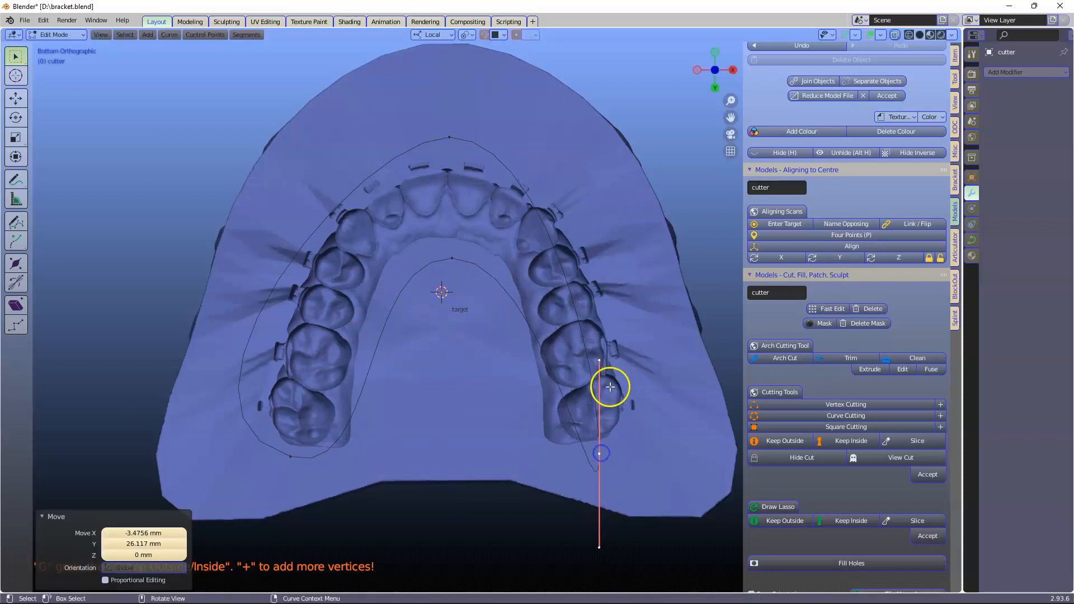
left_click(602, 359)
key("g")
left_click(720, 434)
left_click(507, 468)
key("g")
left_click(456, 483)
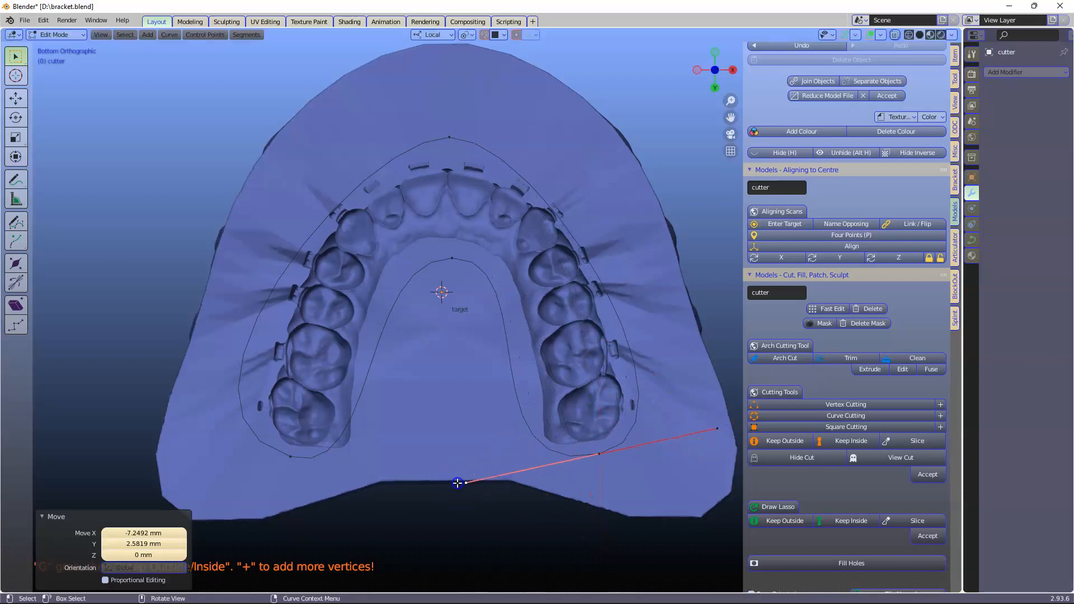
- Select all of the cutter's control points and subdivide the curve with 1 cut
left_click(451, 136)
left_click(570, 136)
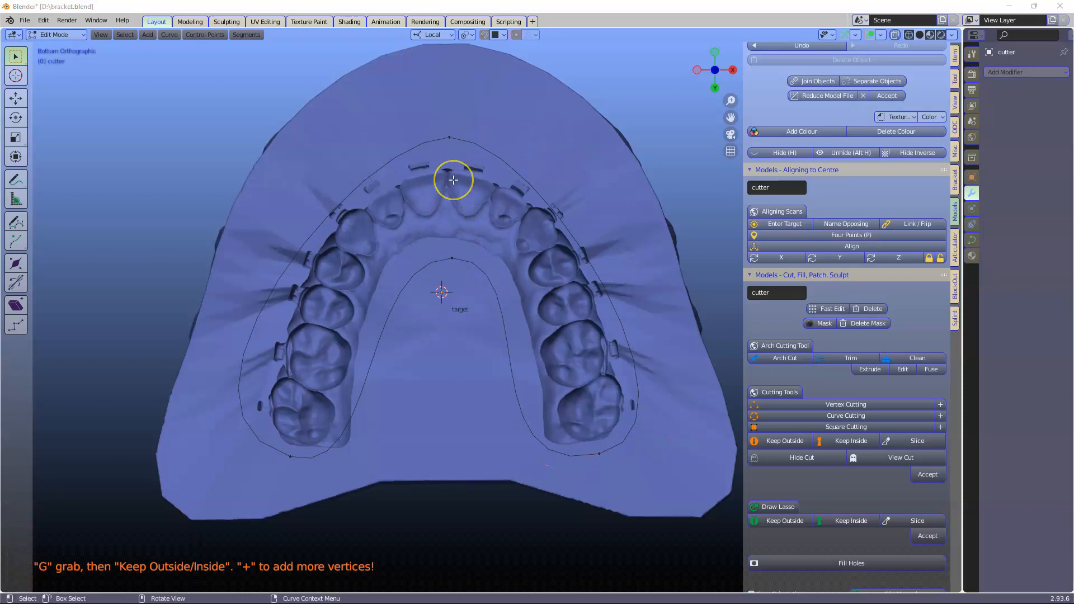
left_click(450, 138)
key("a")
right_click(453, 159)
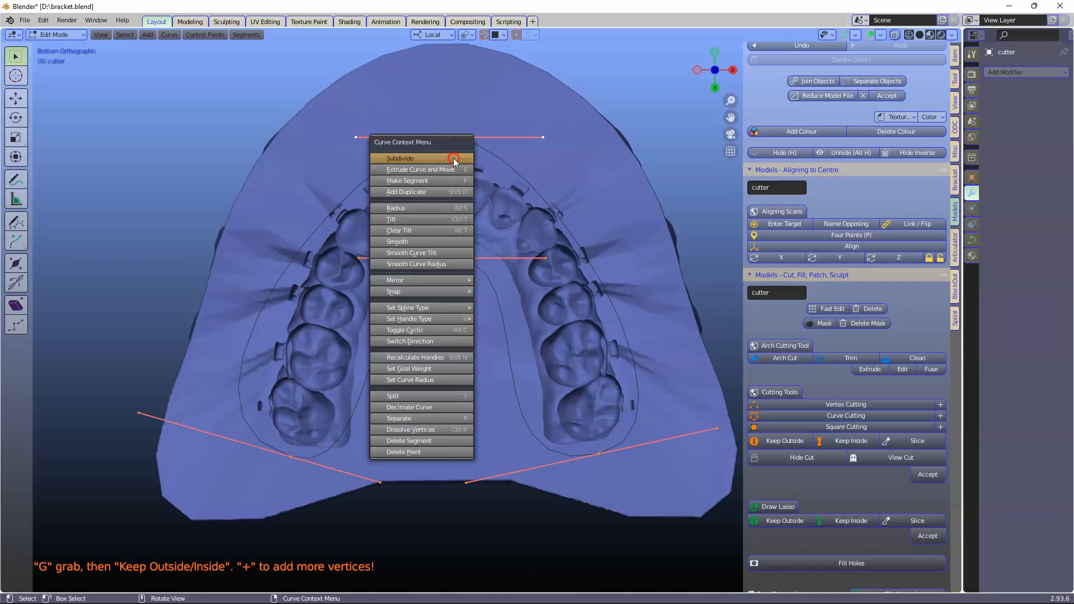
left_click(439, 164)
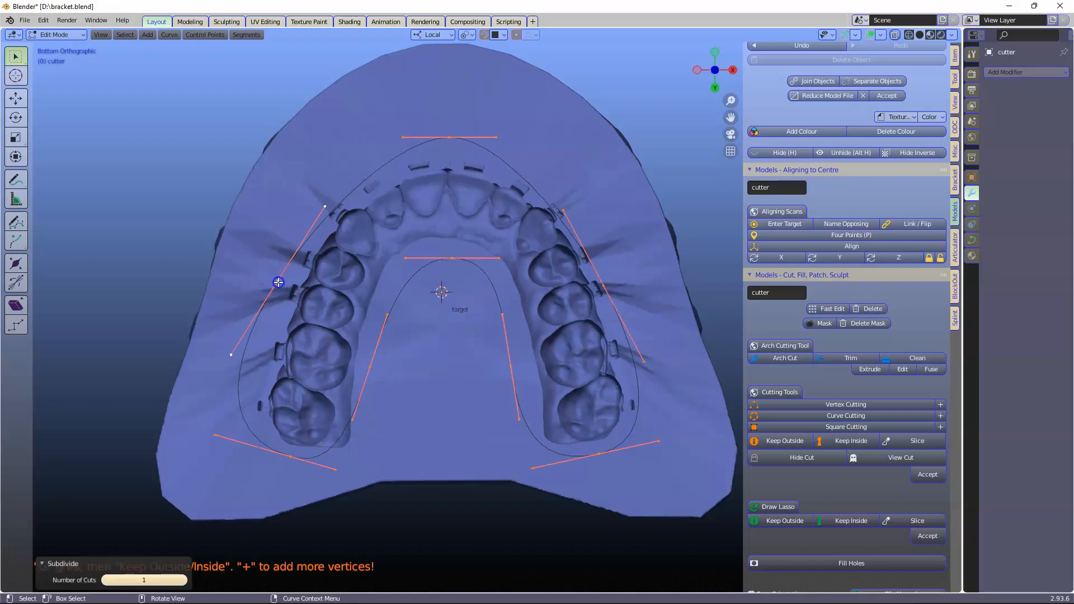
- Adjust the new left outer control point and its handle to widen the outline around the left canine and premolar brackets
left_click(326, 212)
key("g")
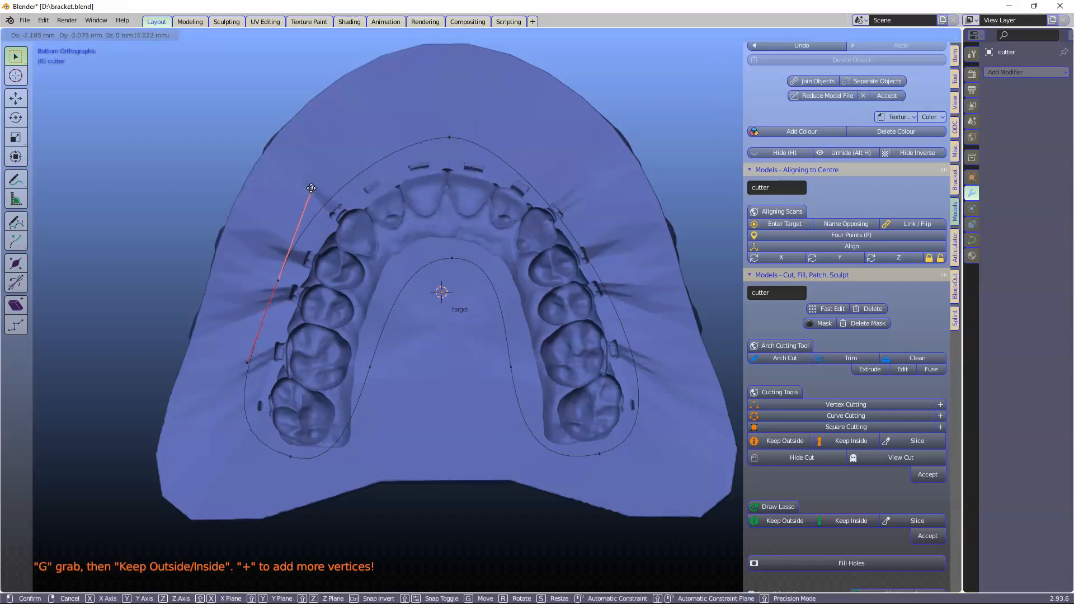
left_click(306, 184)
left_click(271, 272)
key("g")
left_click(296, 264)
- Move the new right outer control point about 1.2 mm in X and -4.6 mm in Y to clear the brackets
left_click(573, 236)
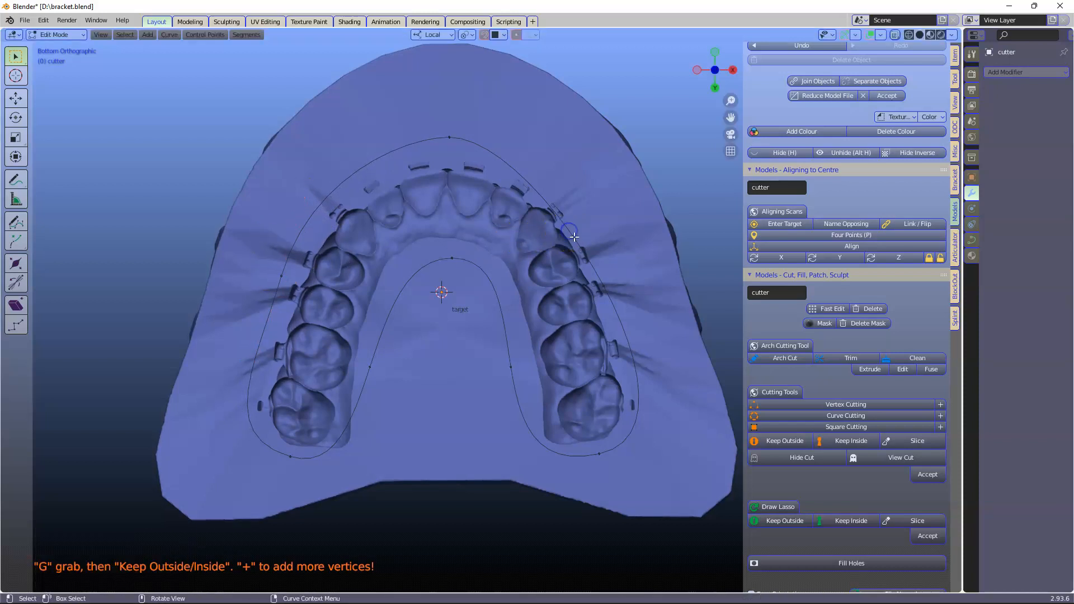
left_click(606, 287)
key("g")
left_click(611, 256)
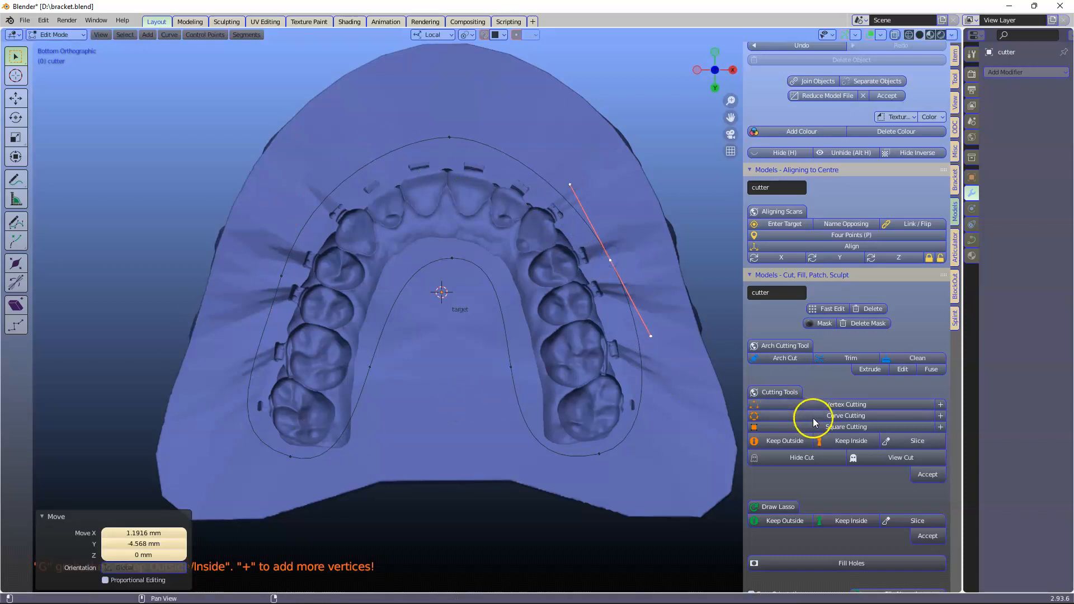
- Cut the layer with Keep Inside, shift the cutter about -1.4 mm in Y and accept the cut
left_click(846, 441)
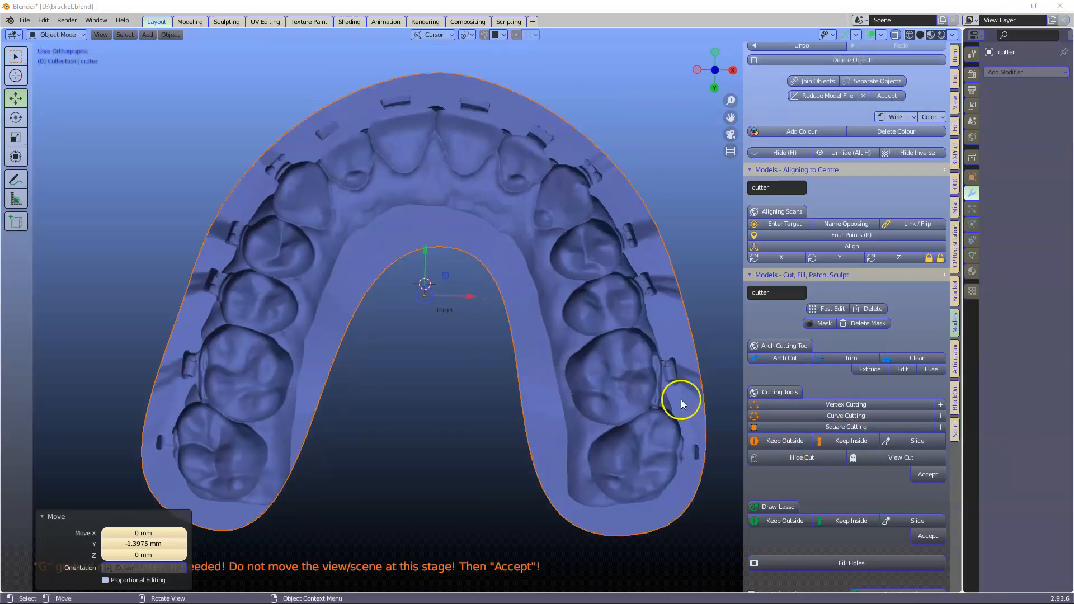
left_click(928, 474)
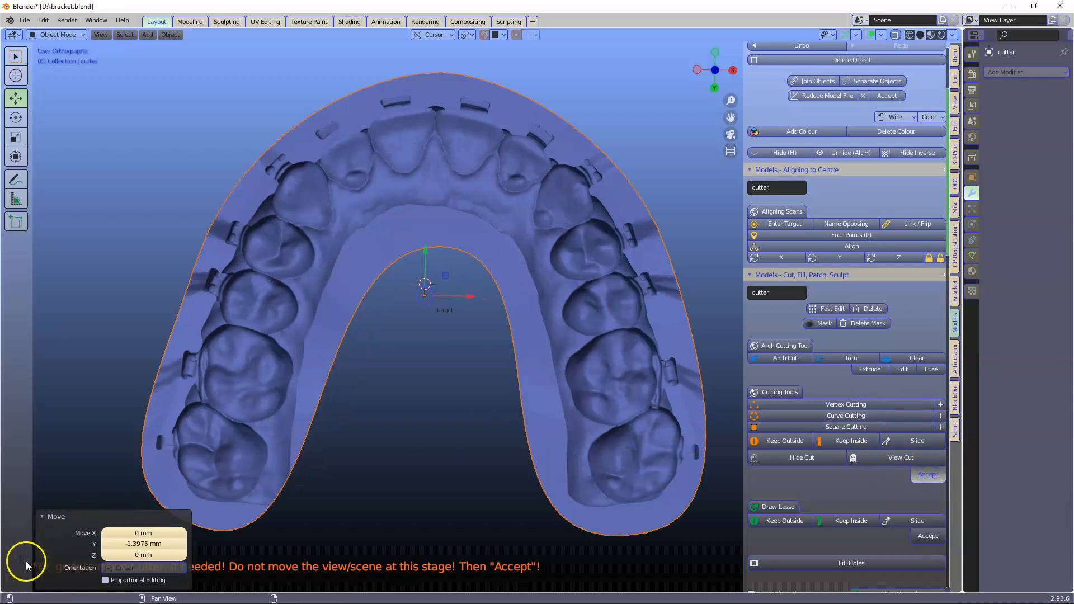
- Examine the trimmed layer's inner surface closely around the bracket and tooth imprints
middle_click_drag(488, 229, 502, 213)
scroll(501, 212, "up", 5)
middle_click_drag(490, 147, 548, 453, "shift")
scroll(546, 408, "up", 1)
scroll(546, 278, "up", 3)
scroll(546, 279, "down", 3)
scroll(252, 253, "up", 1)
middle_click_drag(246, 246, 559, 328)
scroll(334, 211, "up", 5)
scroll(430, 179, "down", 3)
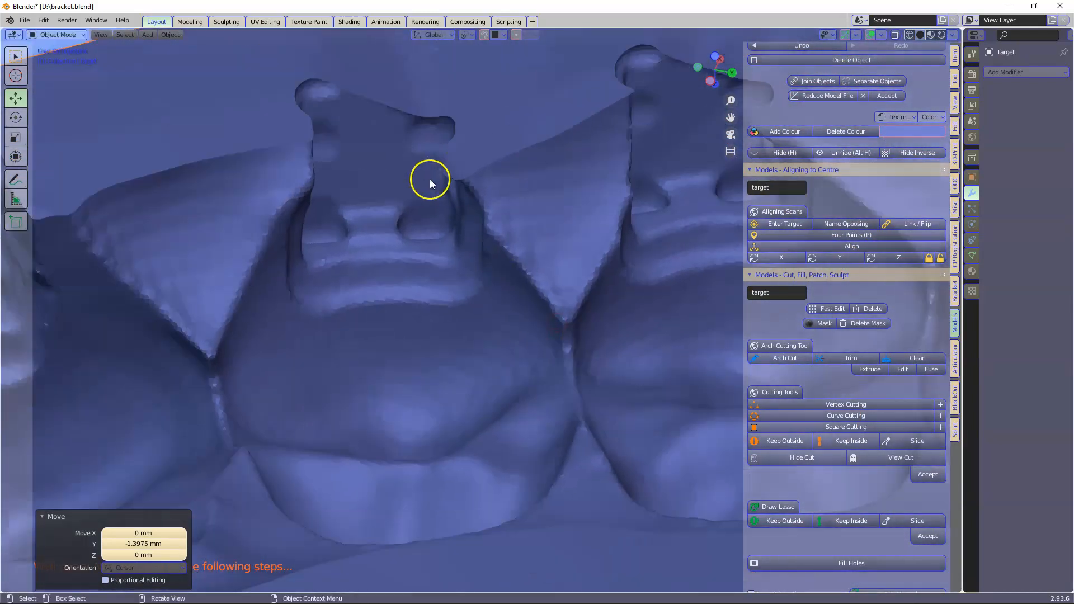
scroll(656, 250, "down", 5)
scroll(656, 251, "up", 1)
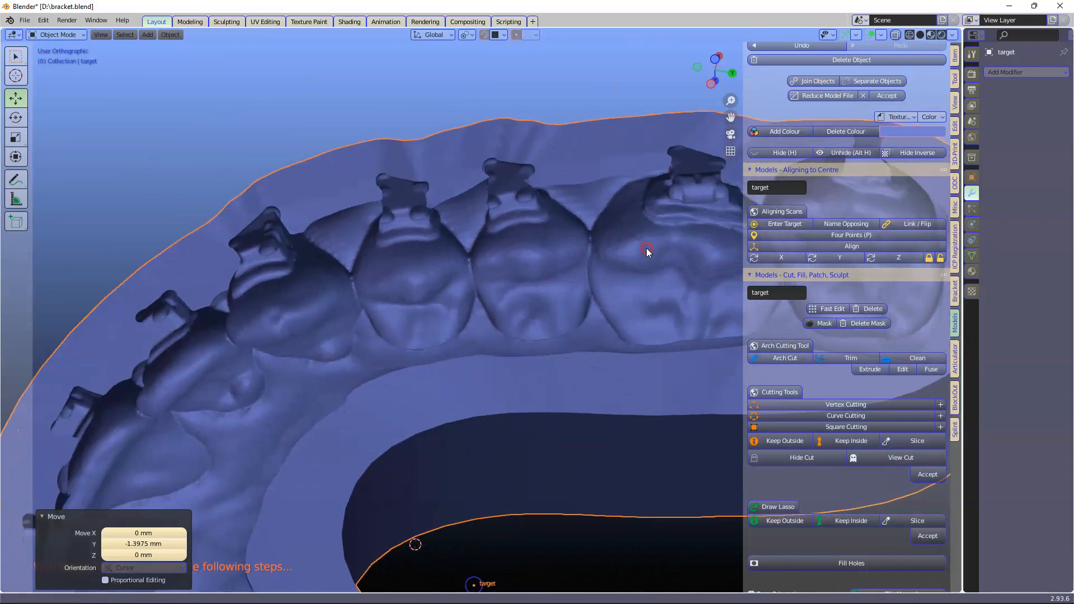